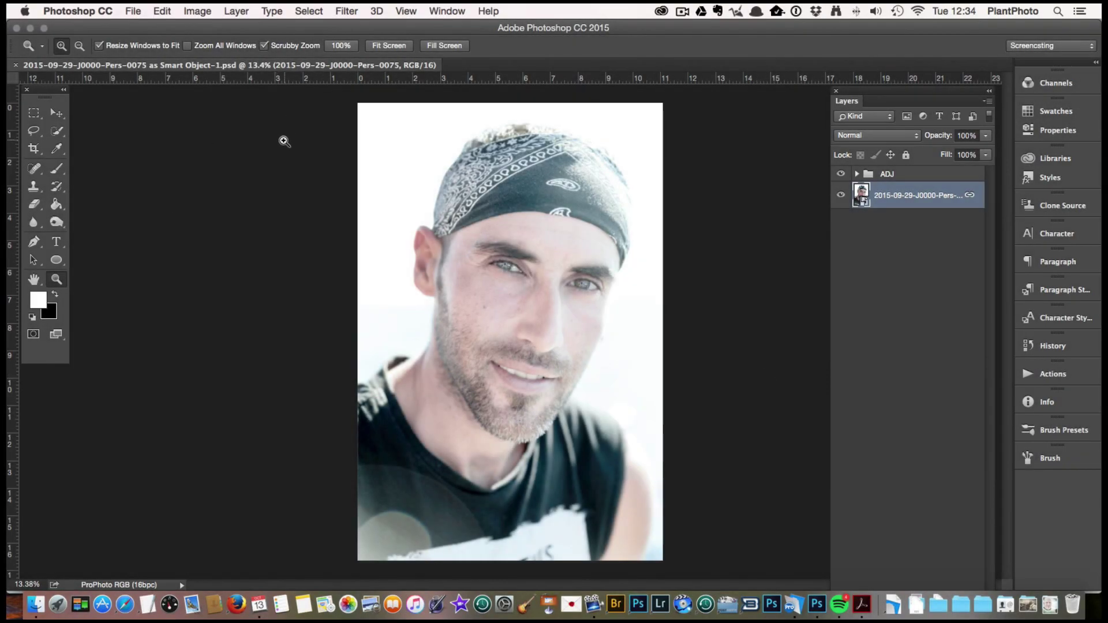
pyautogui.click(339, 12)
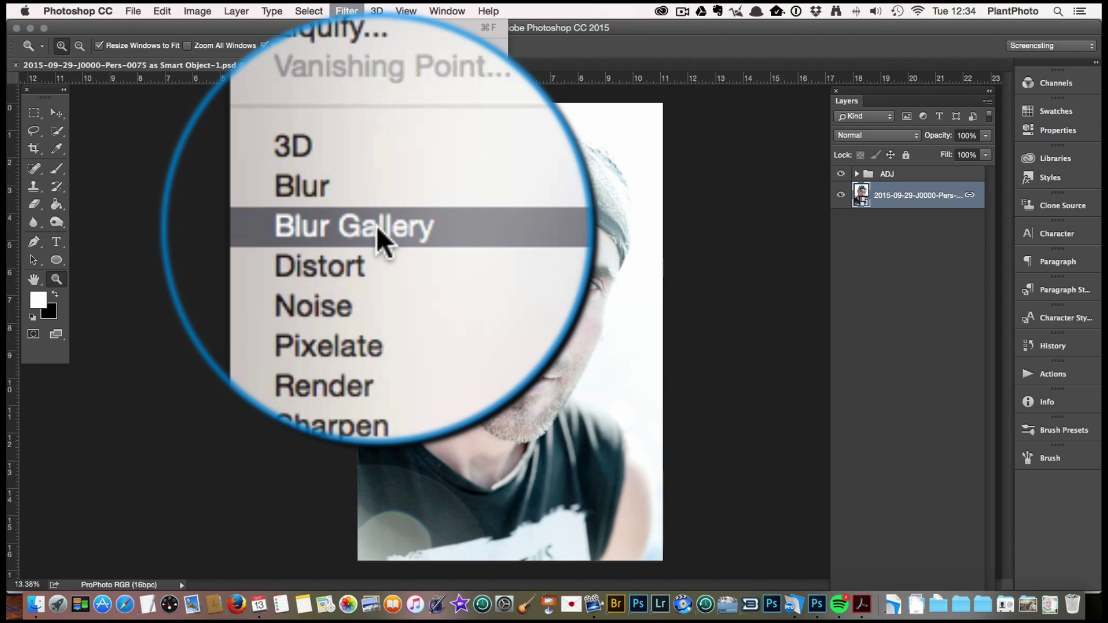
pyautogui.moveTo(375, 183)
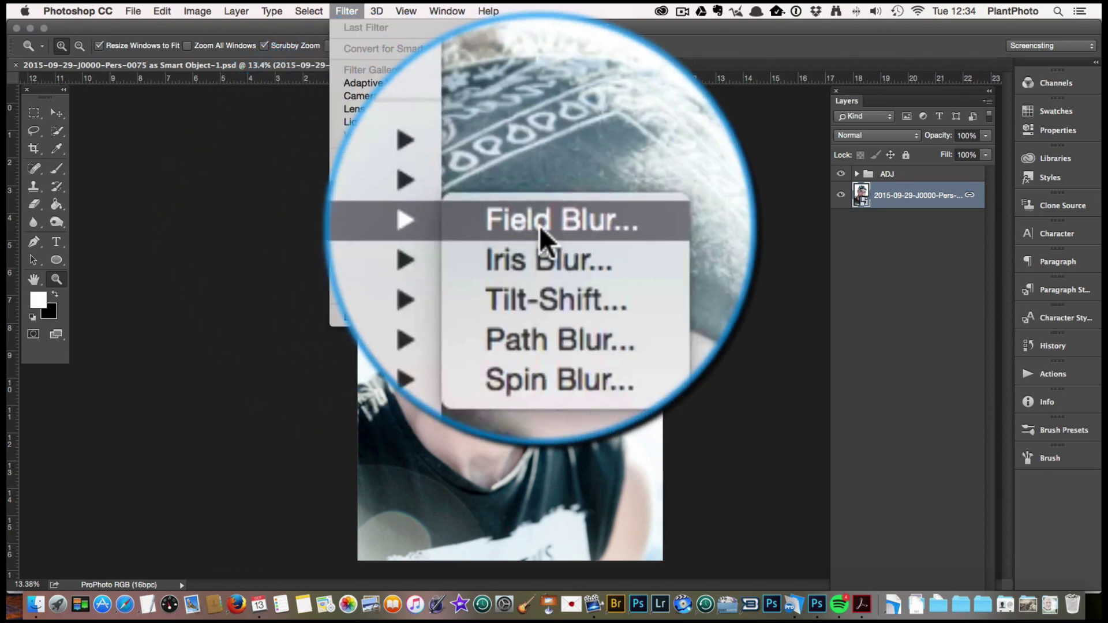
pyautogui.click(234, 211)
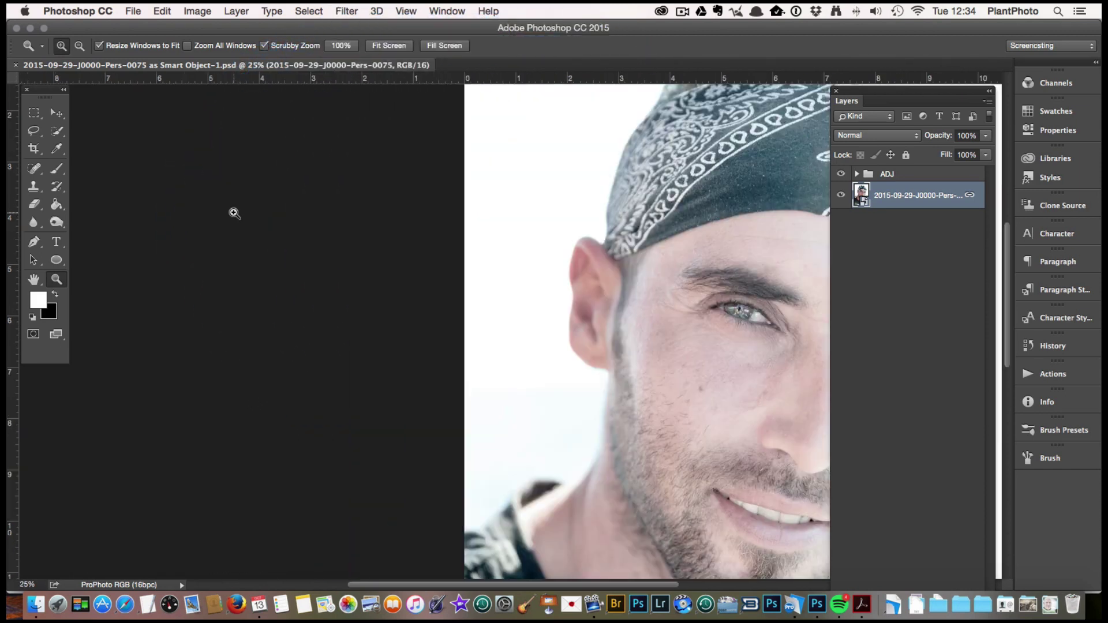
pyautogui.moveTo(766, 282); pyautogui.dragTo(749, 254)
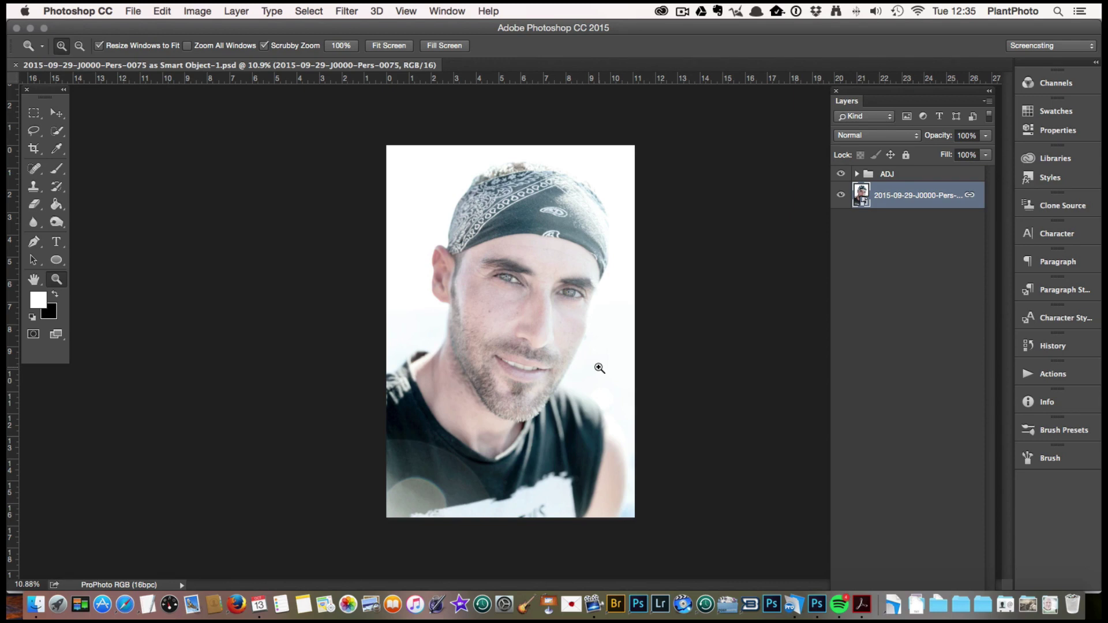
pyautogui.click(581, 314)
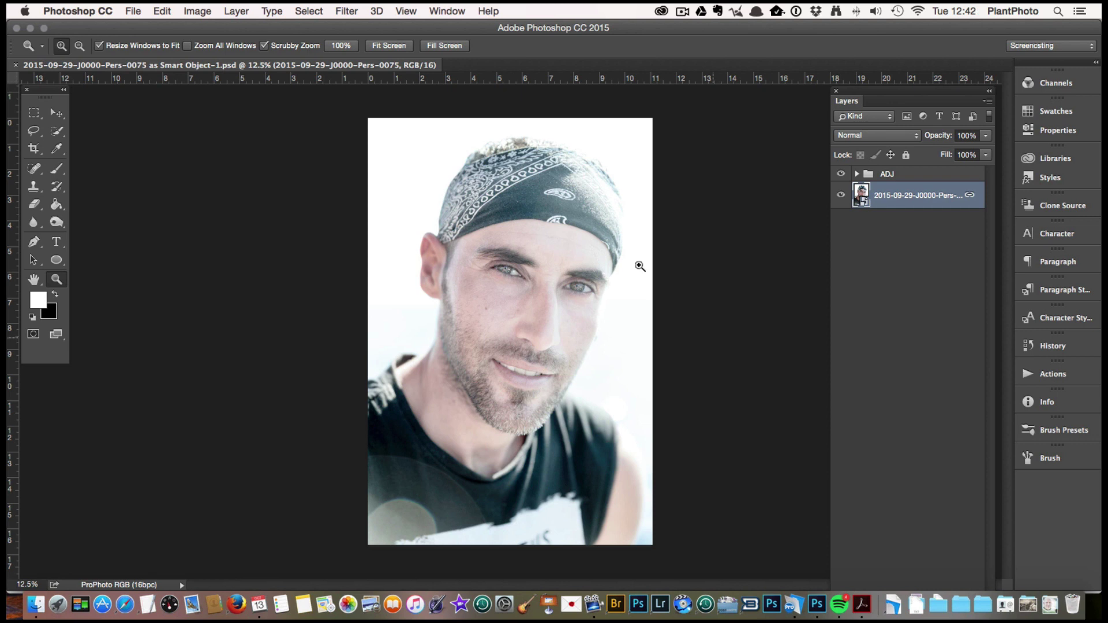
pyautogui.click(587, 290)
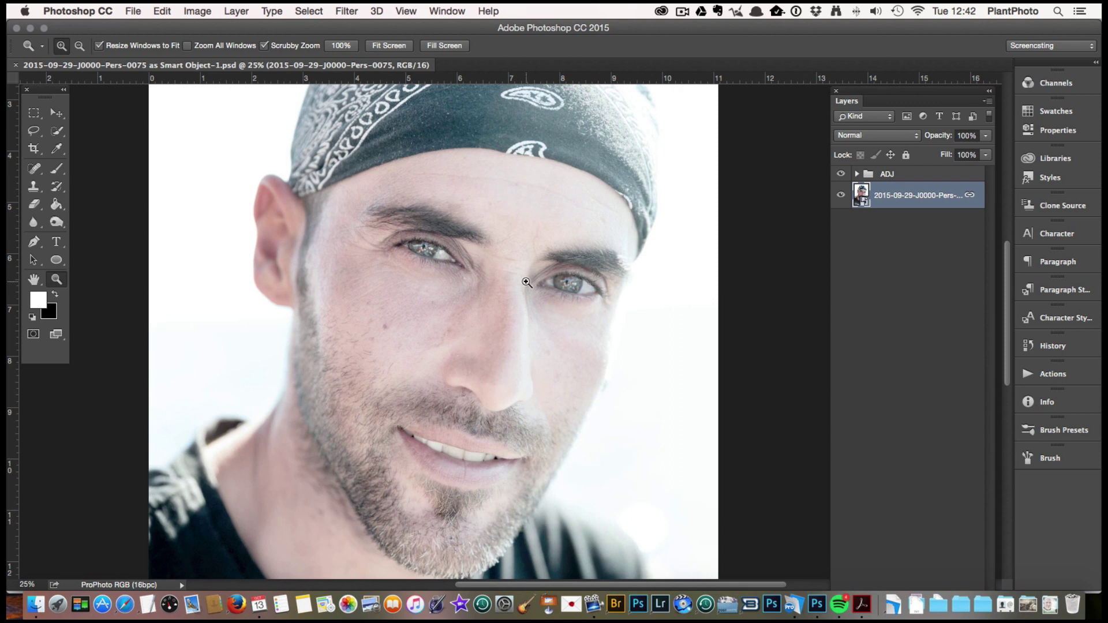
pyautogui.moveTo(522, 338); pyautogui.dragTo(494, 543)
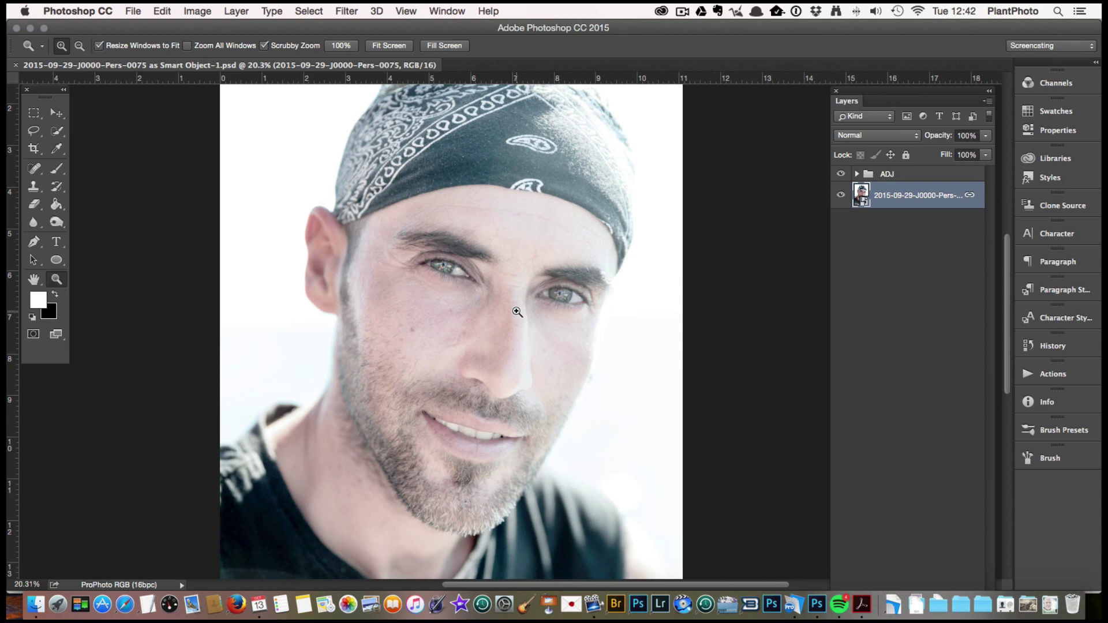
pyautogui.moveTo(517, 312); pyautogui.dragTo(513, 287)
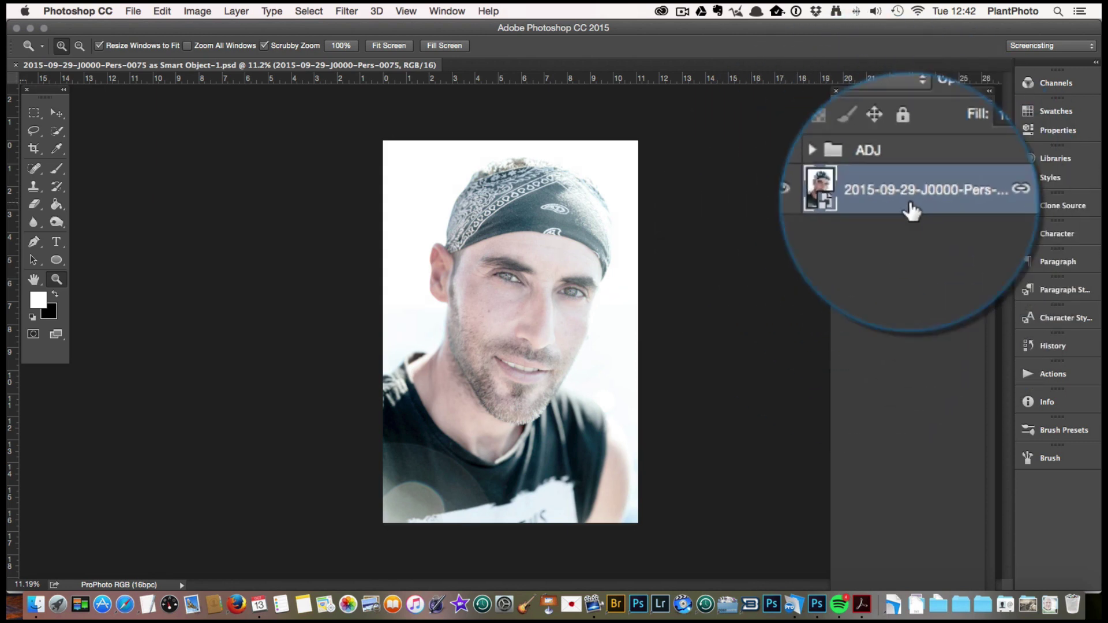
# Step: Duplicate the portrait's smart object layer beneath the ADJ group
pyautogui.press('super+j')
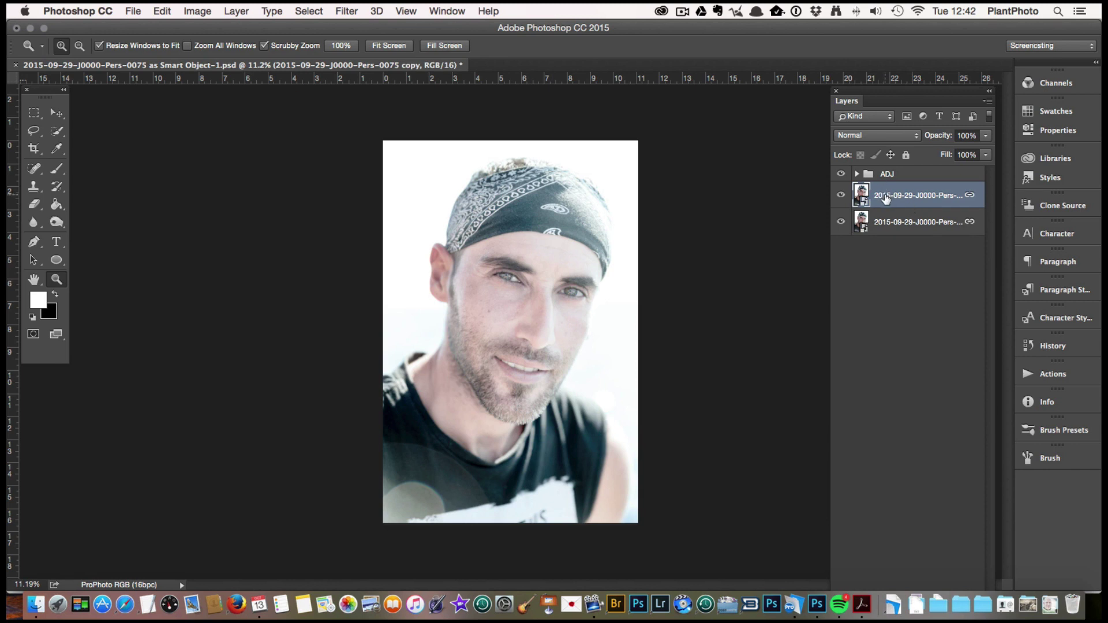
pyautogui.rightClick(888, 199)
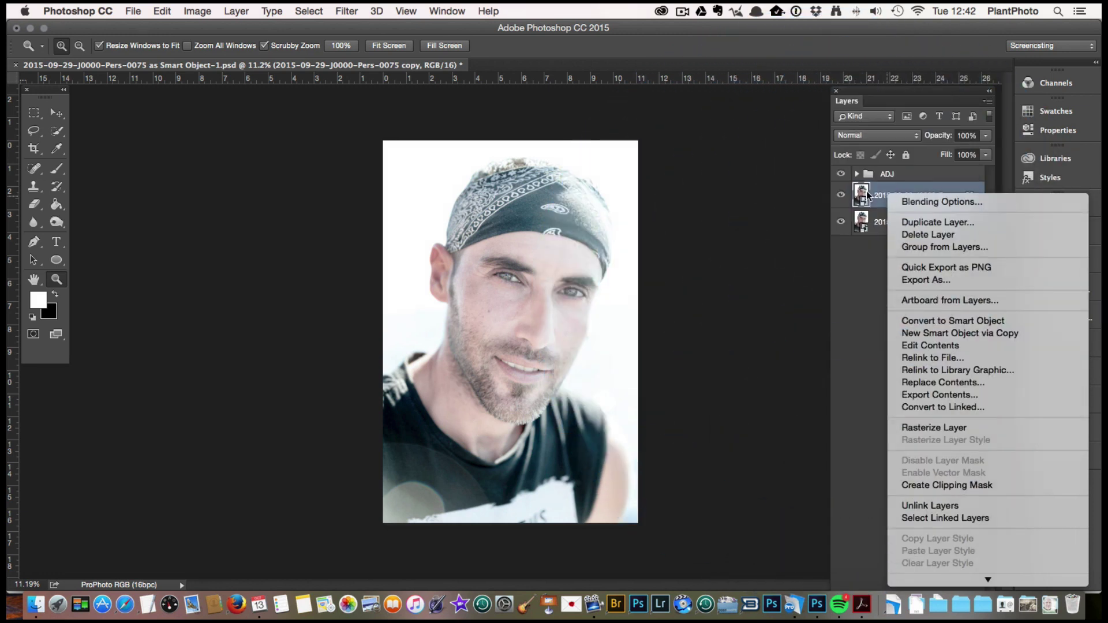
pyautogui.click(875, 199)
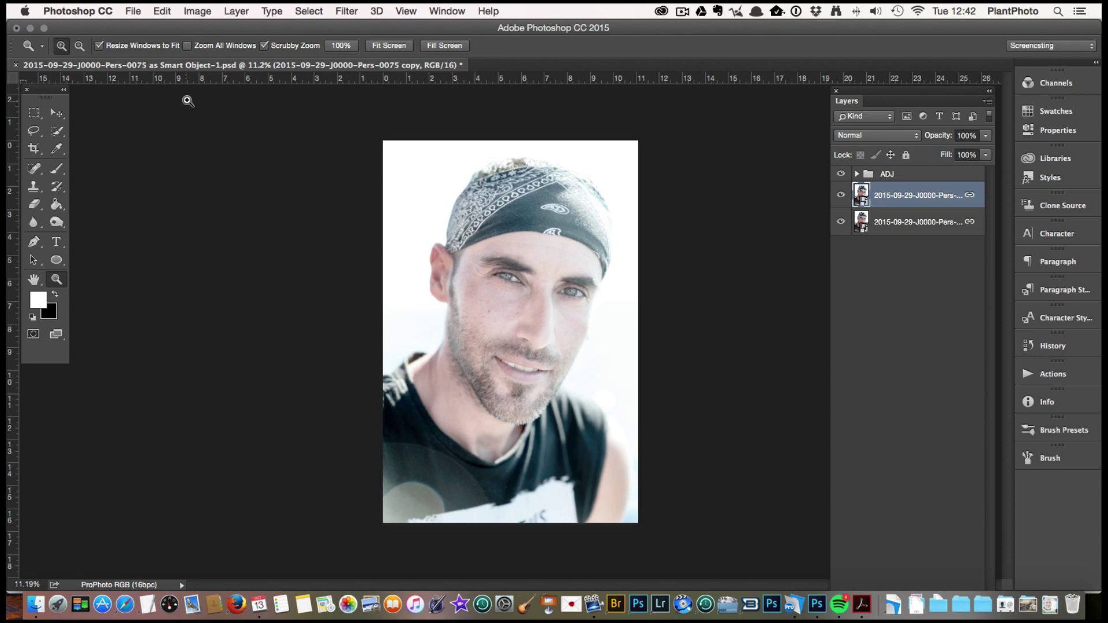
# Step: Start a Field Blur on the duplicated layer with a pin on each eye, both set to 0 px blur
pyautogui.click(338, 11)
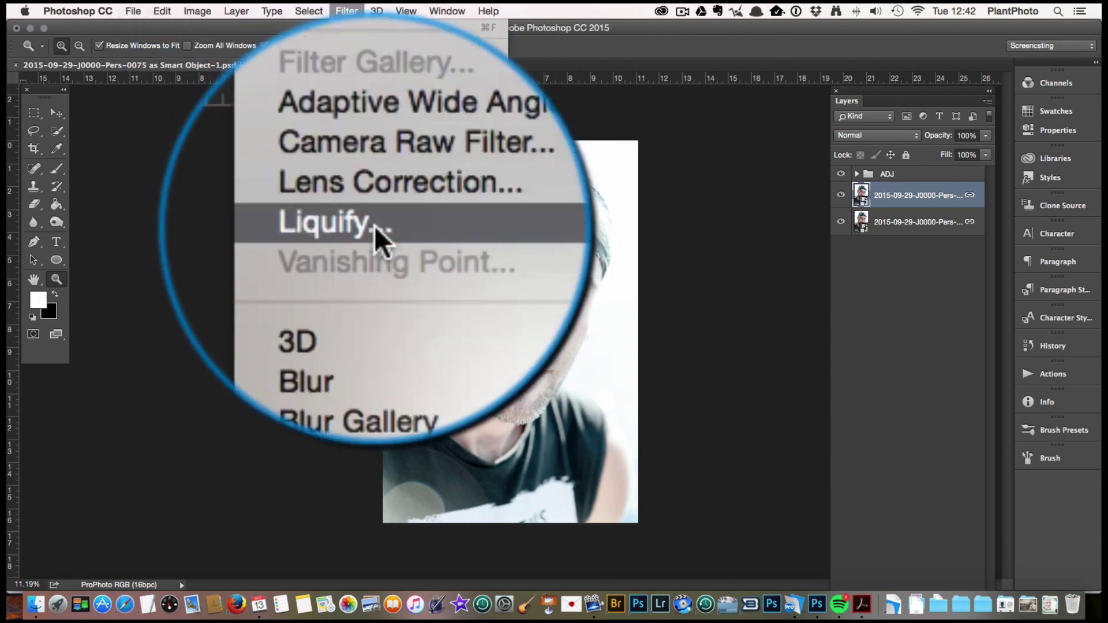
pyautogui.moveTo(382, 226)
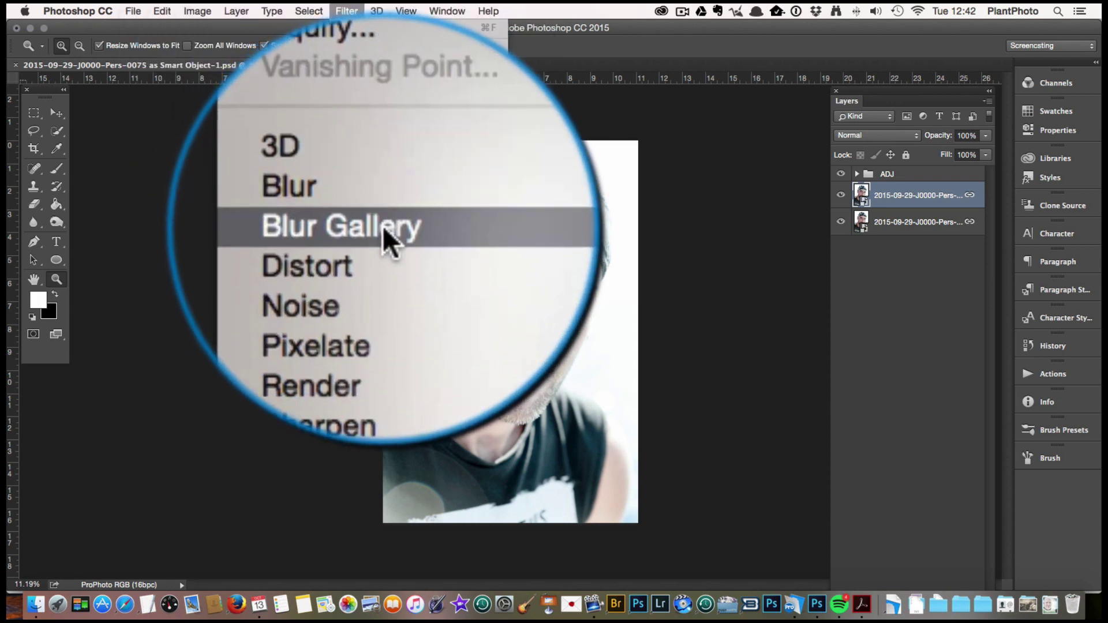
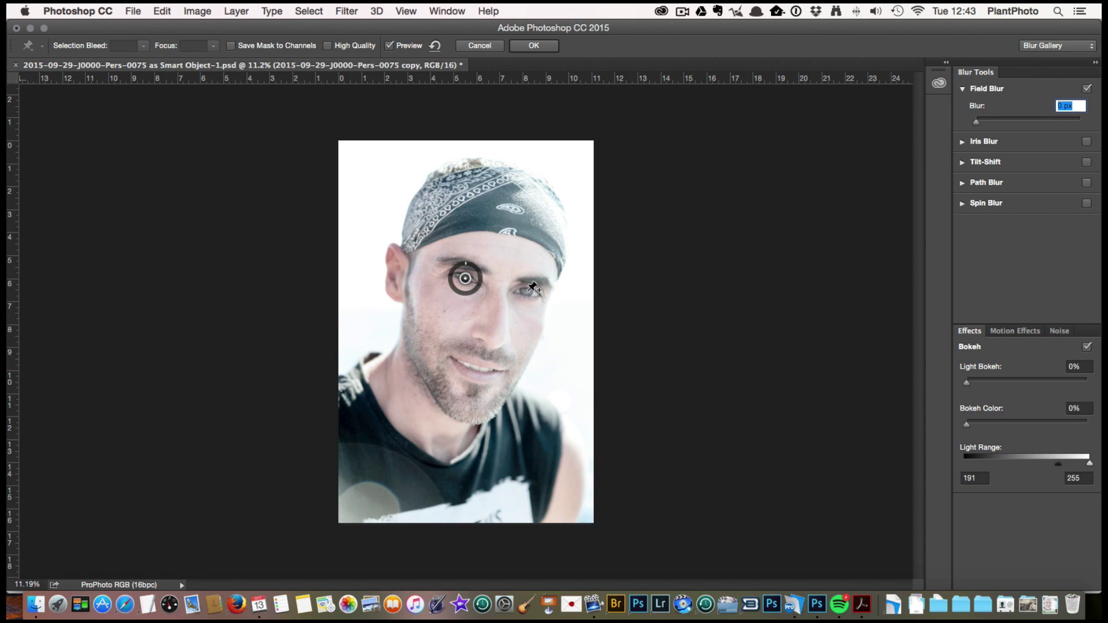
pyautogui.click(534, 287)
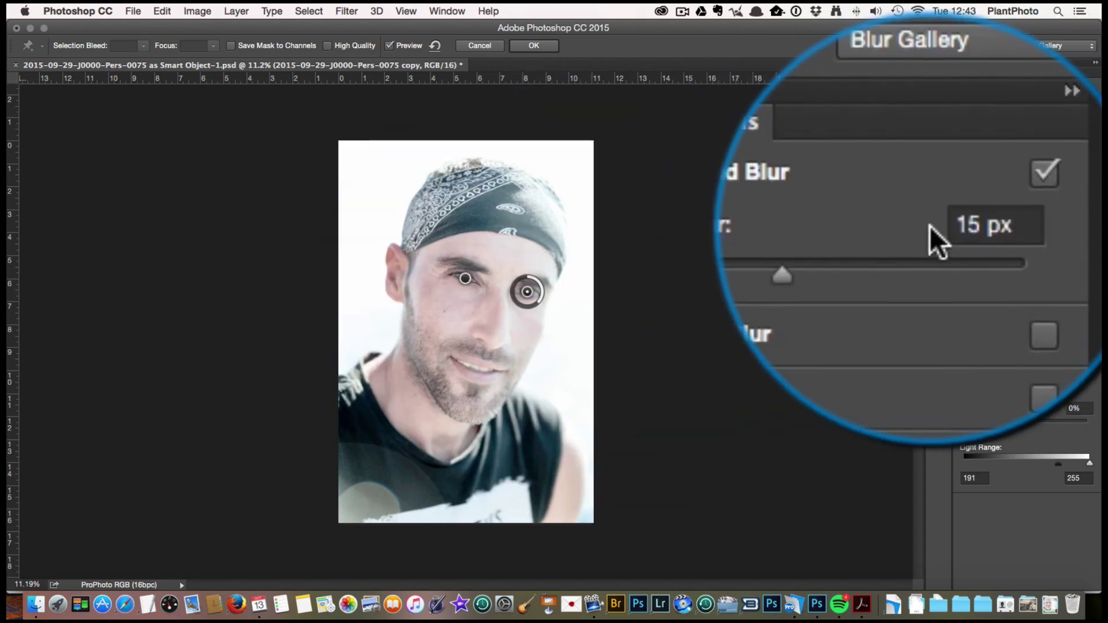
pyautogui.moveTo(877, 226); pyautogui.dragTo(840, 226)
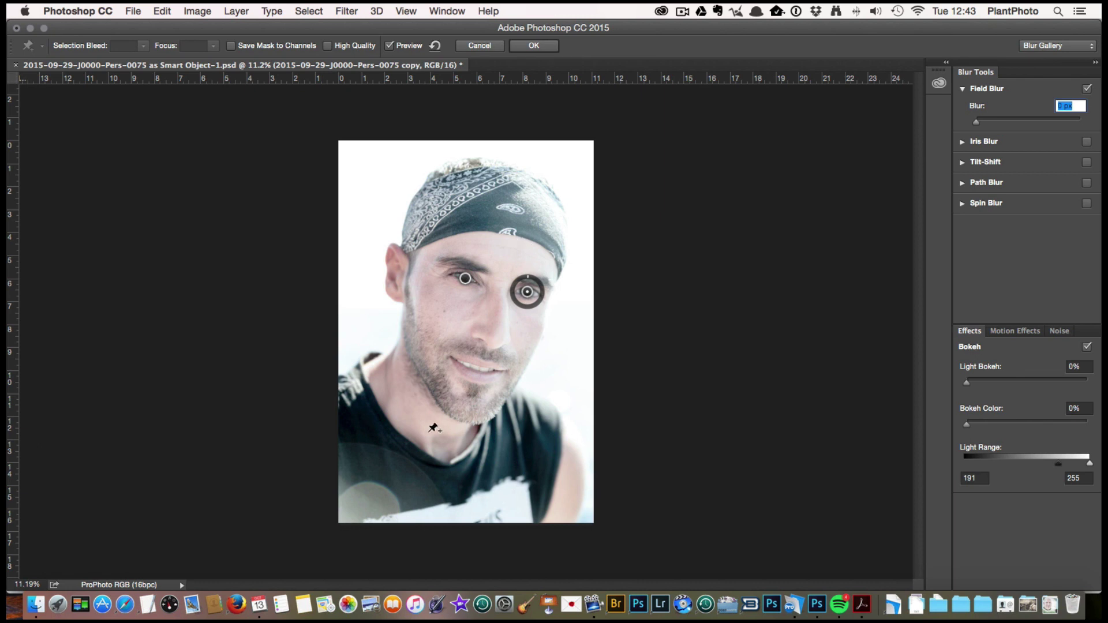
# Step: Add blur pins in the photo's two lower corners, 31 px at the light spot and 25 px beside the bare arm
pyautogui.click(359, 512)
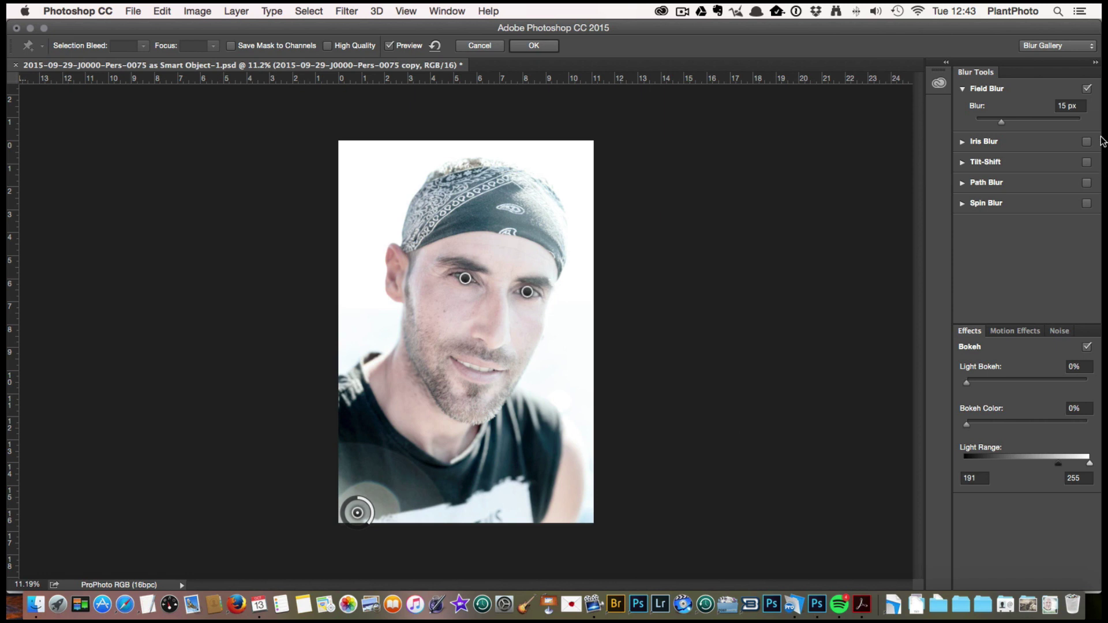
pyautogui.moveTo(1013, 118); pyautogui.dragTo(1015, 123)
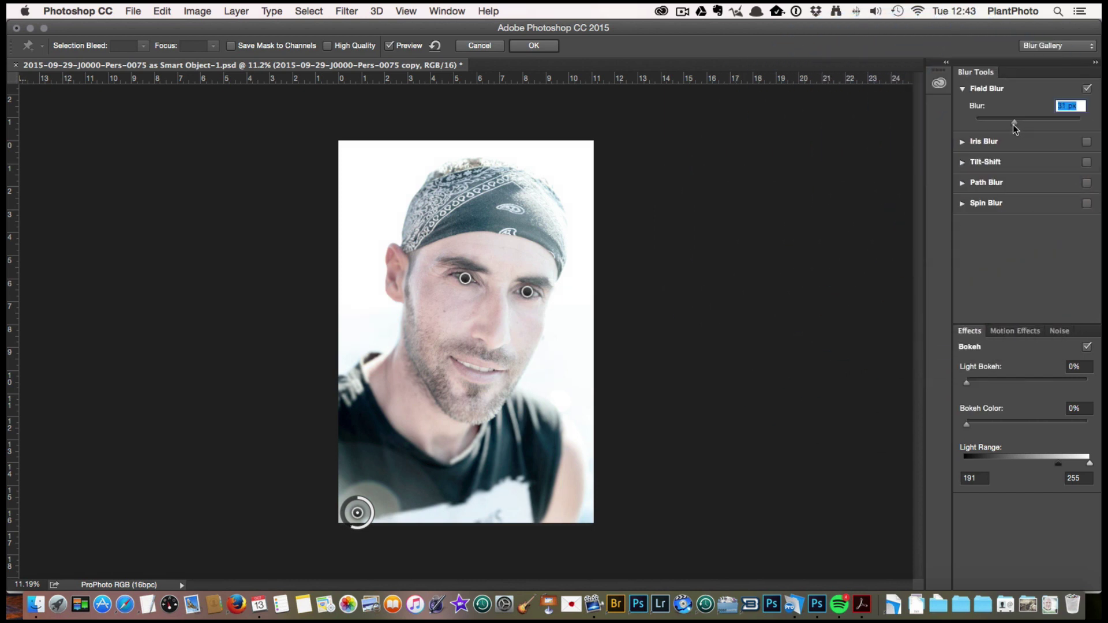
pyautogui.click(576, 503)
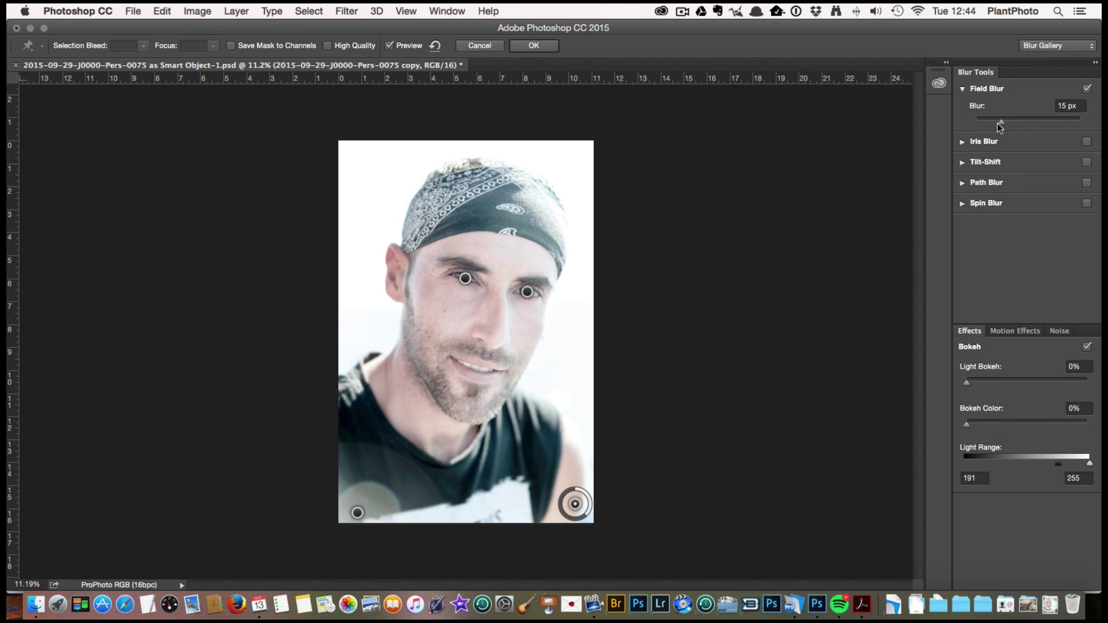
pyautogui.moveTo(1001, 123); pyautogui.dragTo(1009, 124)
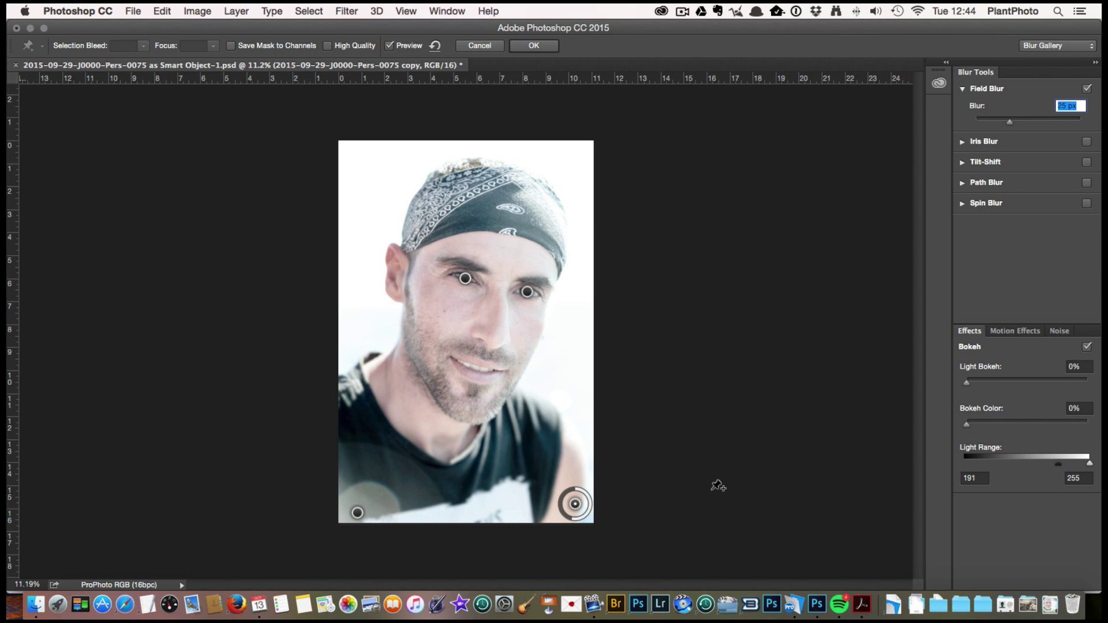
# Step: Add two blur pins along the upper edge of the bandana, each set to 26 px
pyautogui.click(445, 169)
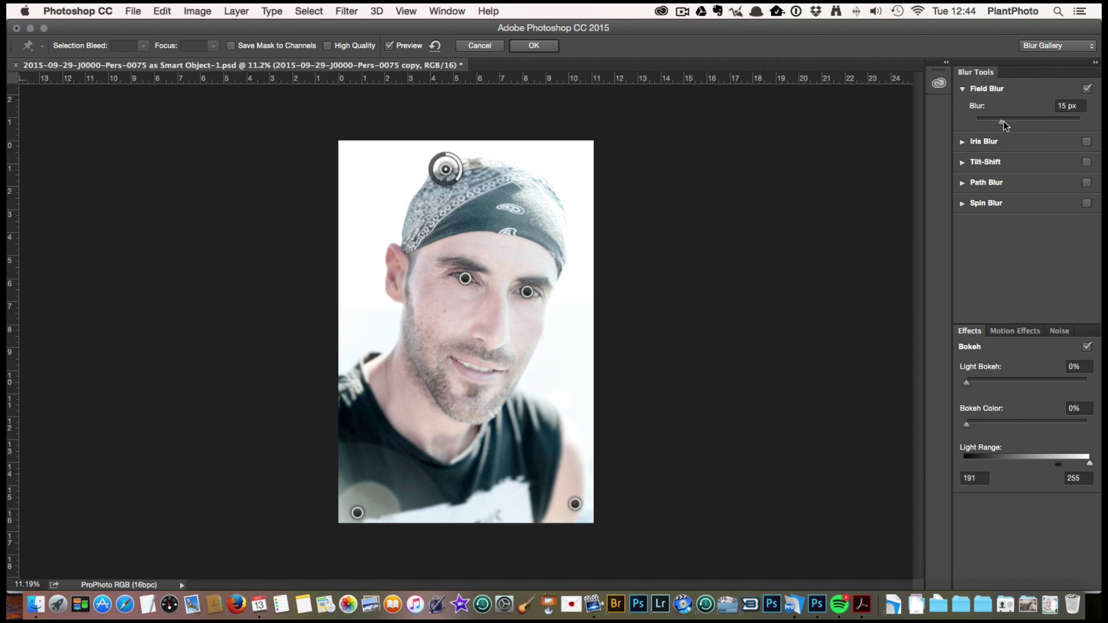
pyautogui.moveTo(1005, 126); pyautogui.dragTo(1014, 125)
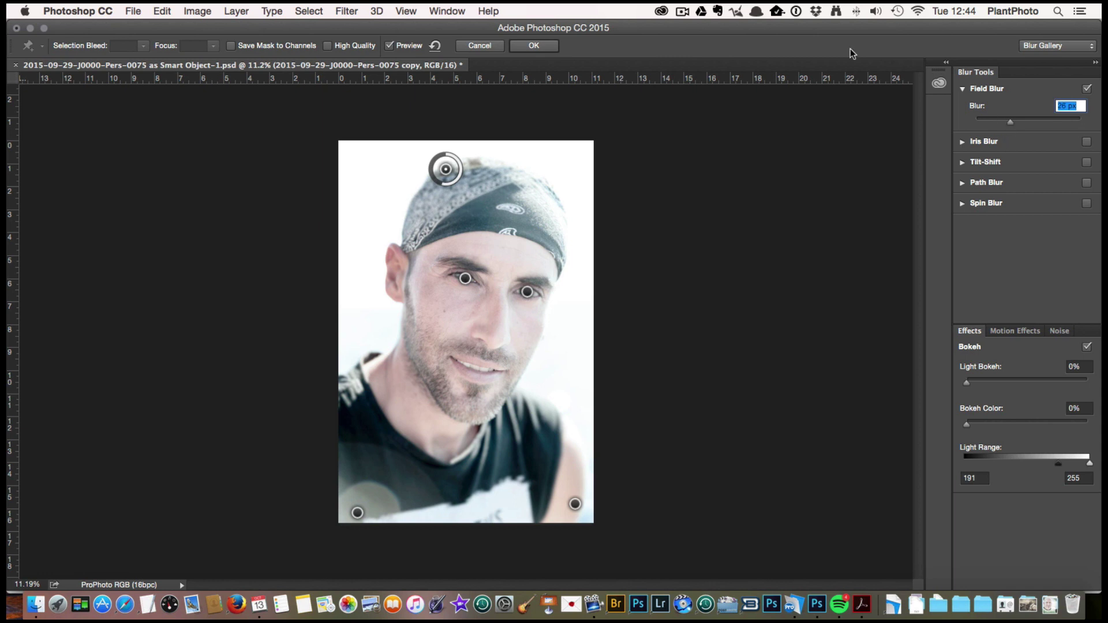
pyautogui.click(560, 198)
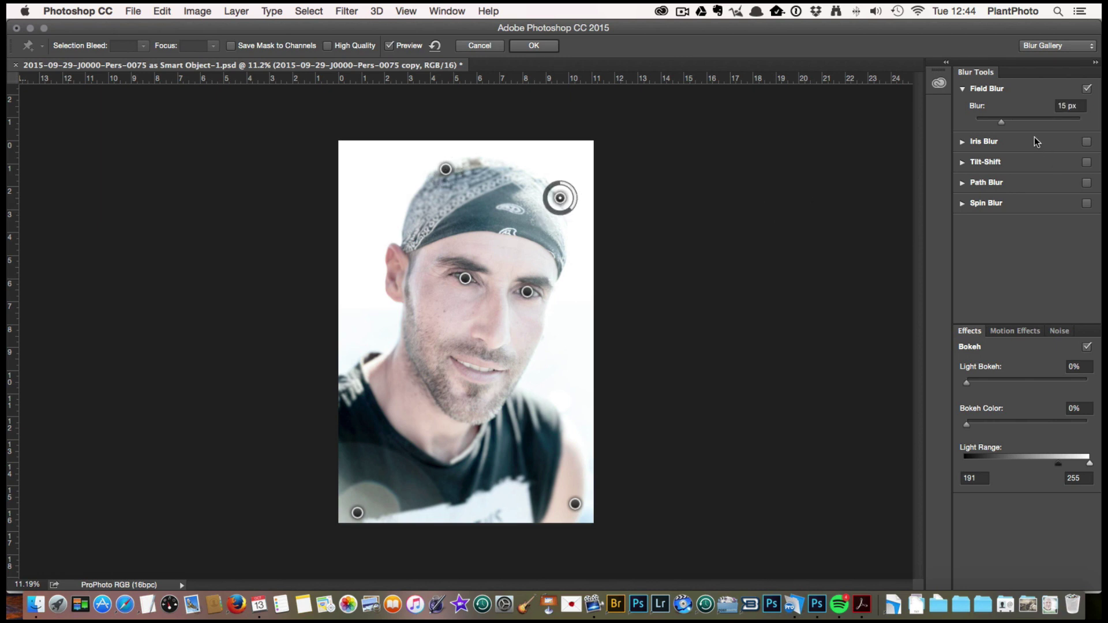
pyautogui.moveTo(1006, 123); pyautogui.dragTo(1005, 123)
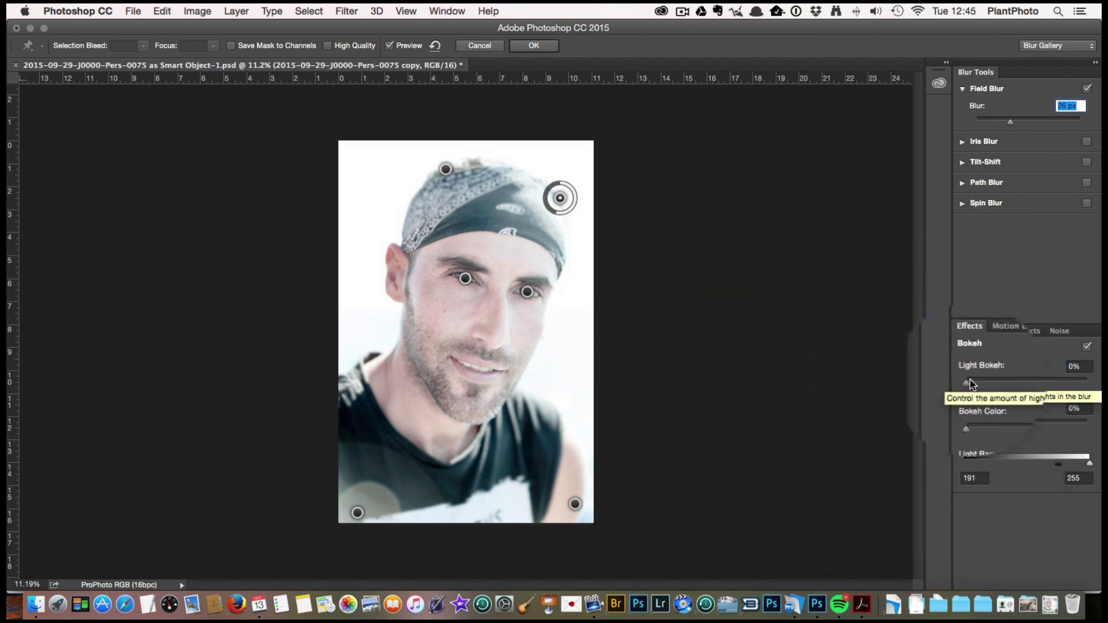
# Step: Review the Light Bokeh and Noise settings and apply the Field Blur
pyautogui.moveTo(968, 383)
pyautogui.mouseDown()
pyautogui.moveTo(1014, 383)
pyautogui.moveTo(962, 383)
pyautogui.mouseUp()
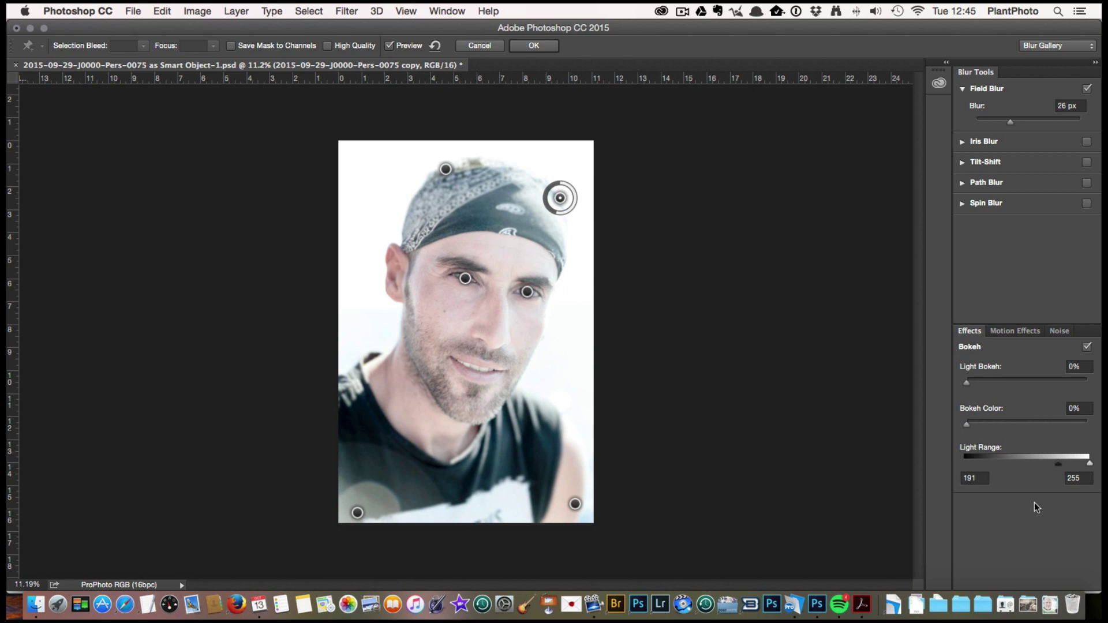
pyautogui.click(1056, 333)
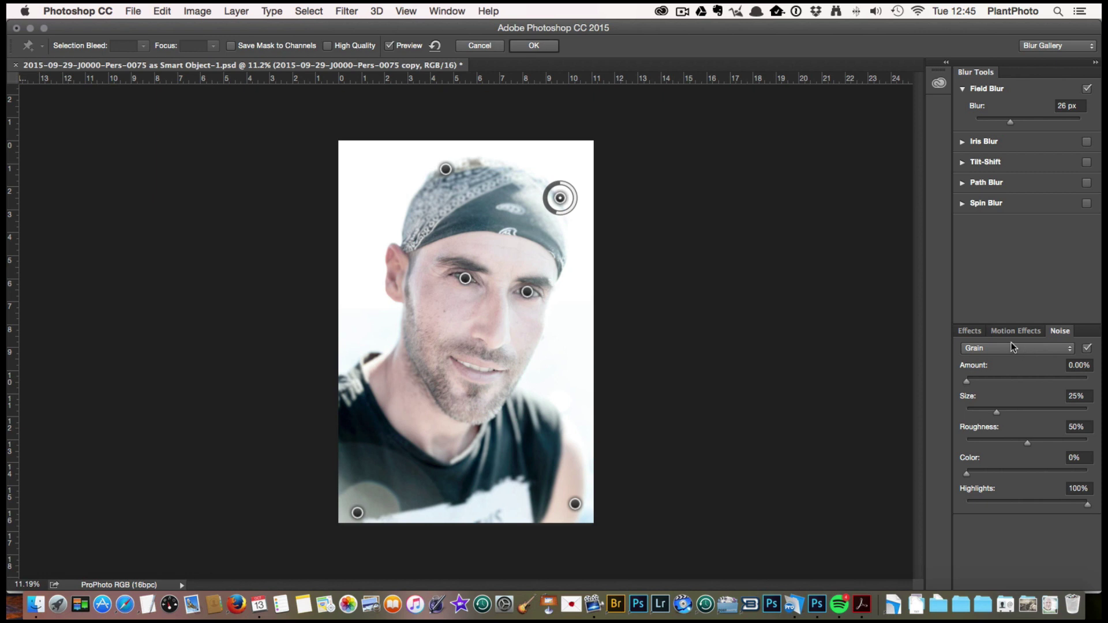
pyautogui.click(979, 333)
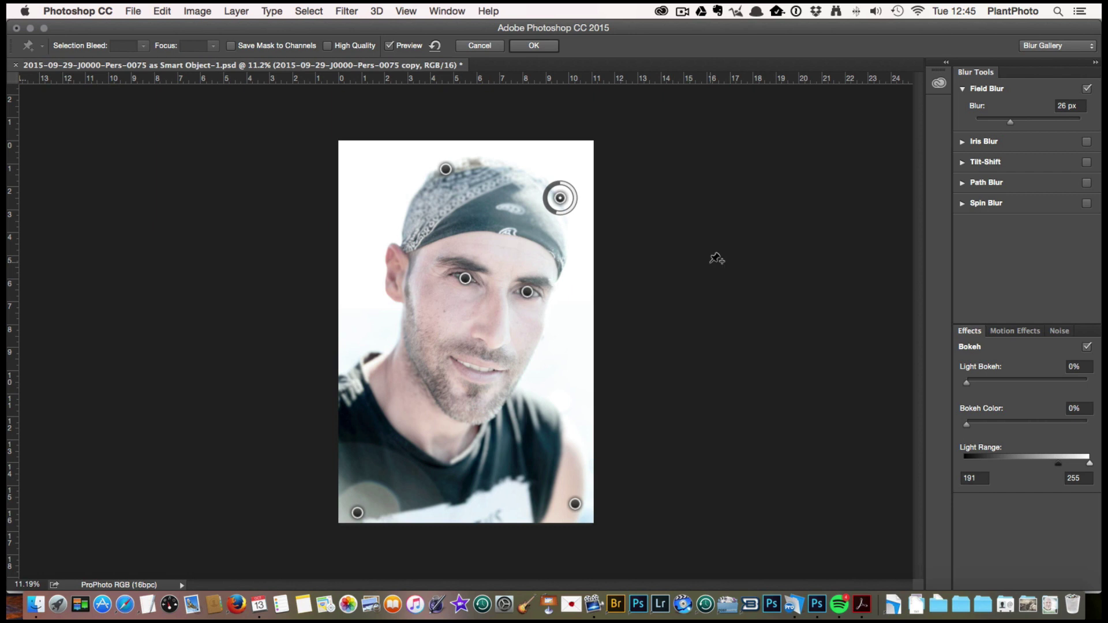
pyautogui.click(530, 46)
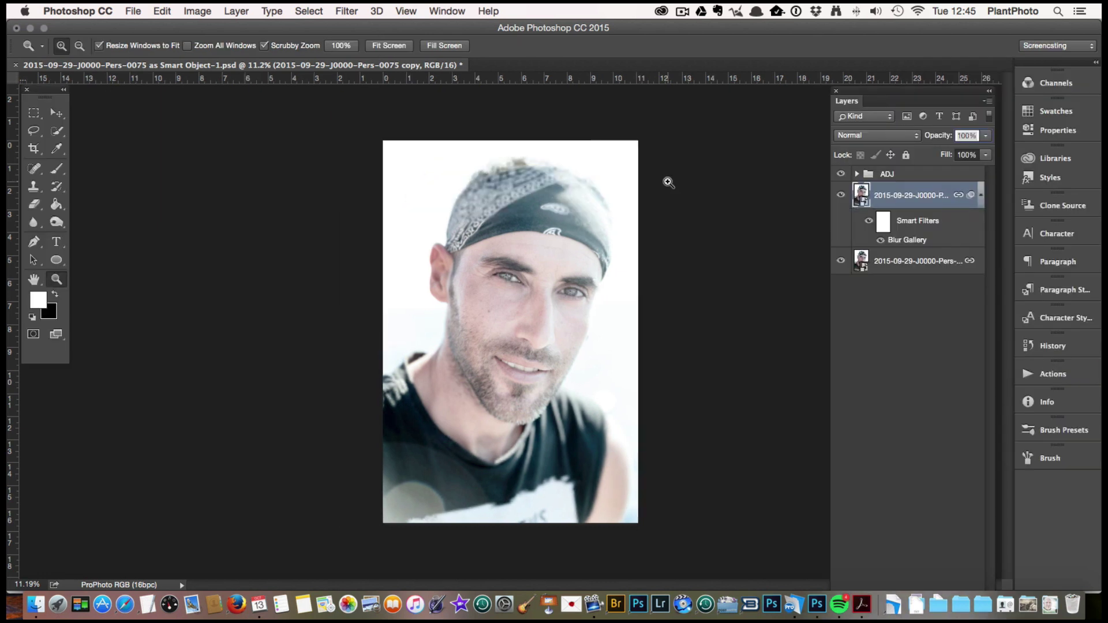
# Step: Compare the blurred copy with the original around the bandana and face by toggling the copy's visibility
pyautogui.click(981, 197)
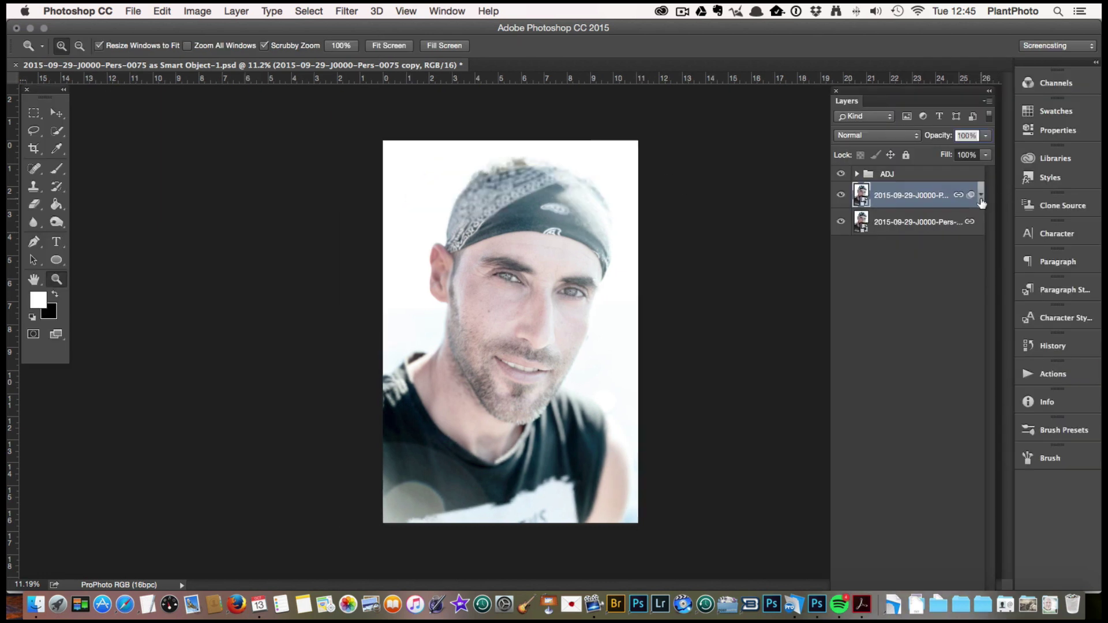
pyautogui.click(841, 197)
pyautogui.click(841, 197)
pyautogui.click(514, 205)
pyautogui.click(517, 196)
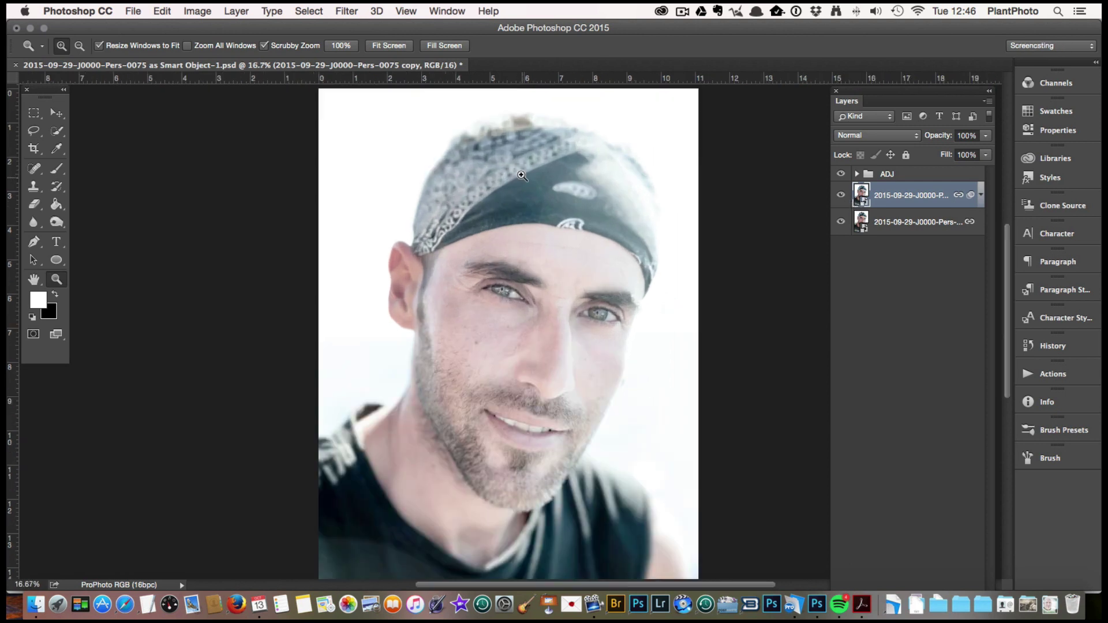
pyautogui.click(522, 175)
pyautogui.click(523, 176)
pyautogui.click(561, 216)
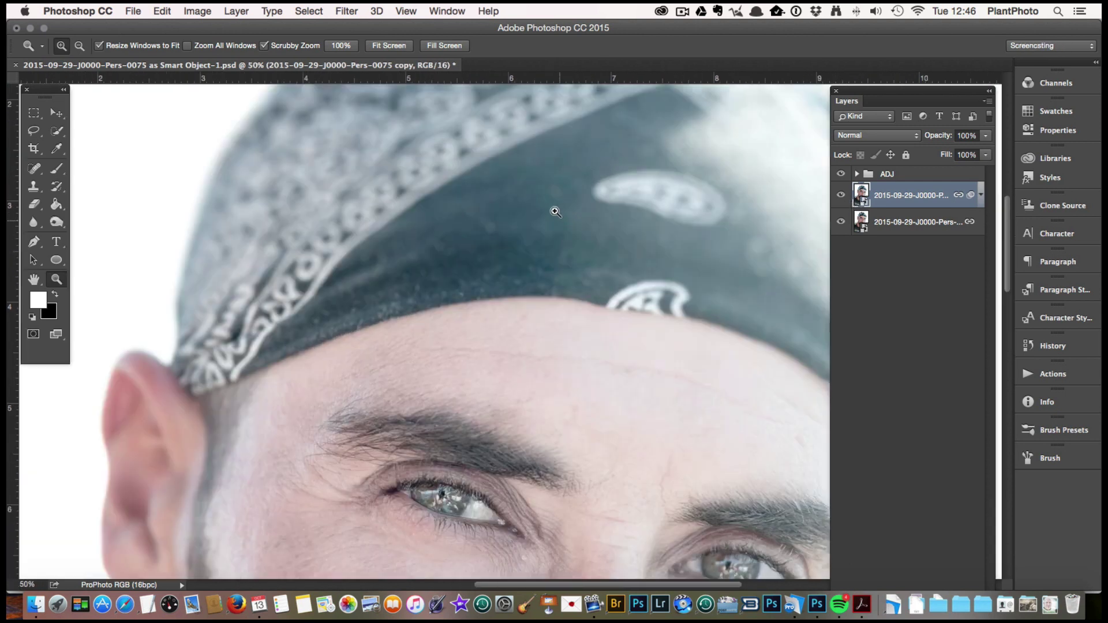
pyautogui.keyDown('alt'); pyautogui.click(538, 194); pyautogui.keyUp('alt')
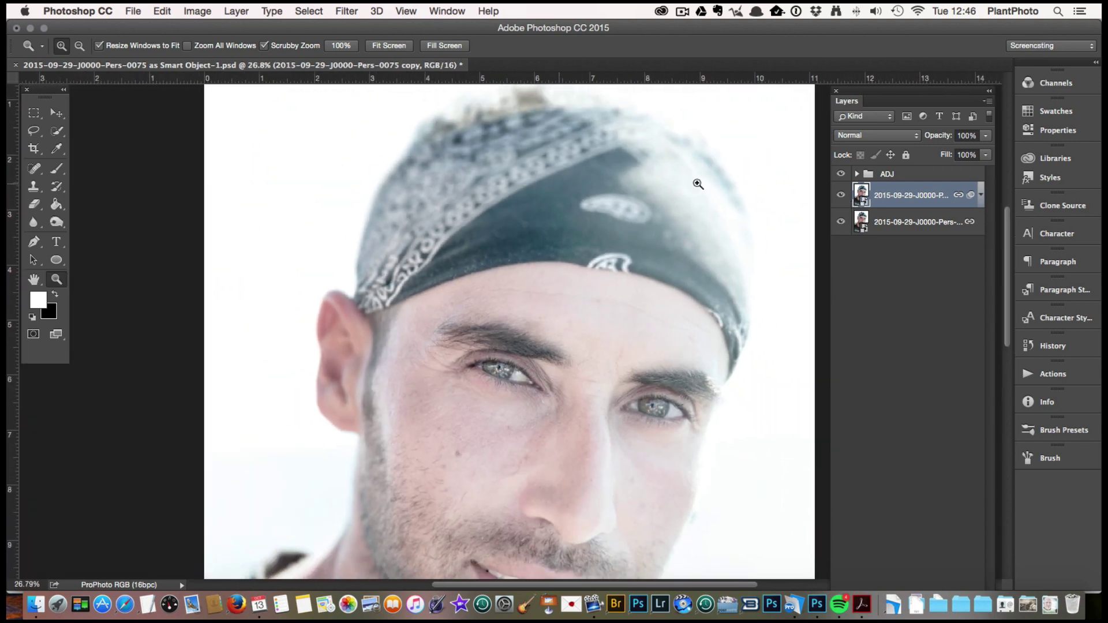
pyautogui.click(841, 196)
pyautogui.click(841, 196)
pyautogui.click(841, 196)
pyautogui.click(840, 197)
pyautogui.click(840, 196)
pyautogui.click(840, 196)
# Step: Reopen the copy's Blur Gallery smart filter and add two blur pins along the lower edge of the bandana
pyautogui.click(980, 196)
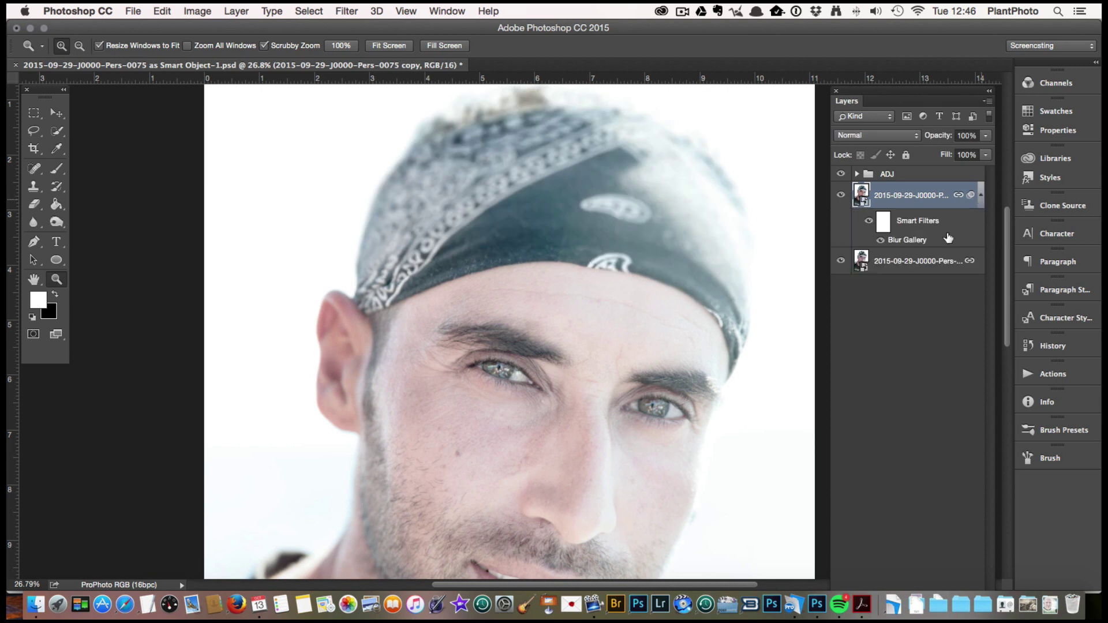
pyautogui.doubleClick(896, 241)
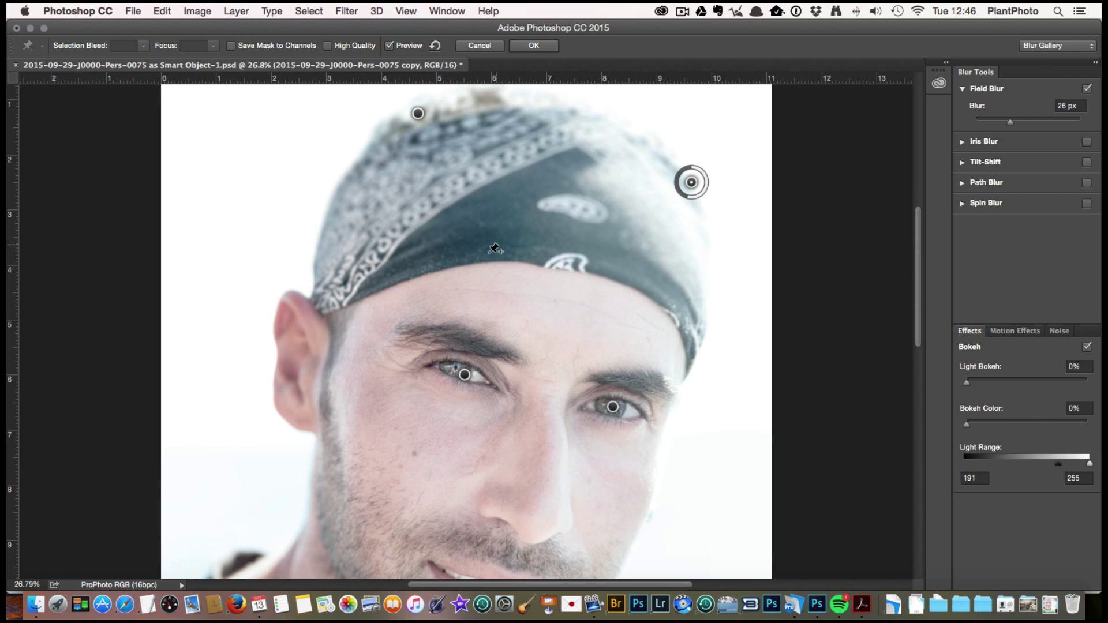
pyautogui.click(452, 262)
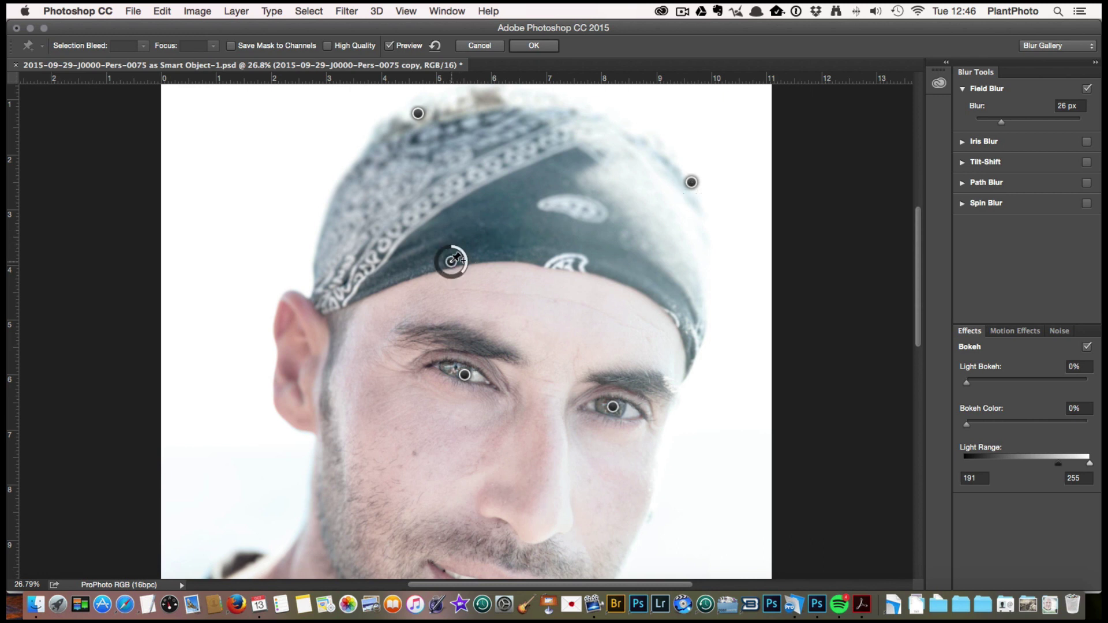
pyautogui.click(657, 298)
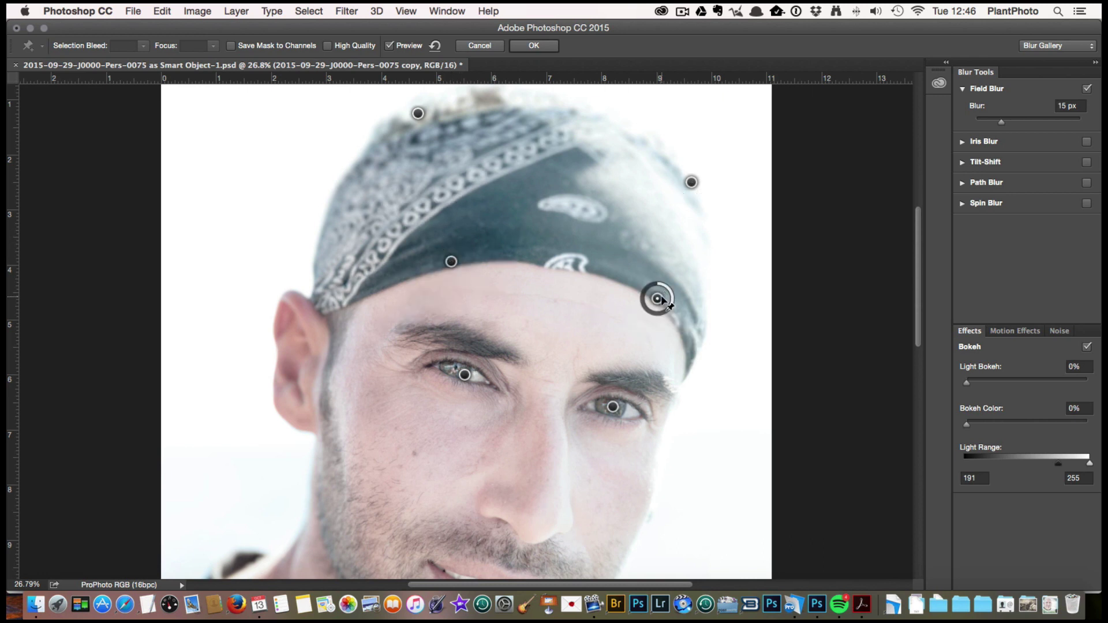
# Step: Check the bandana's upper-edge pins and raise the blur of both lower-edge pins, setting the one above the temple to 18 px
pyautogui.click(451, 261)
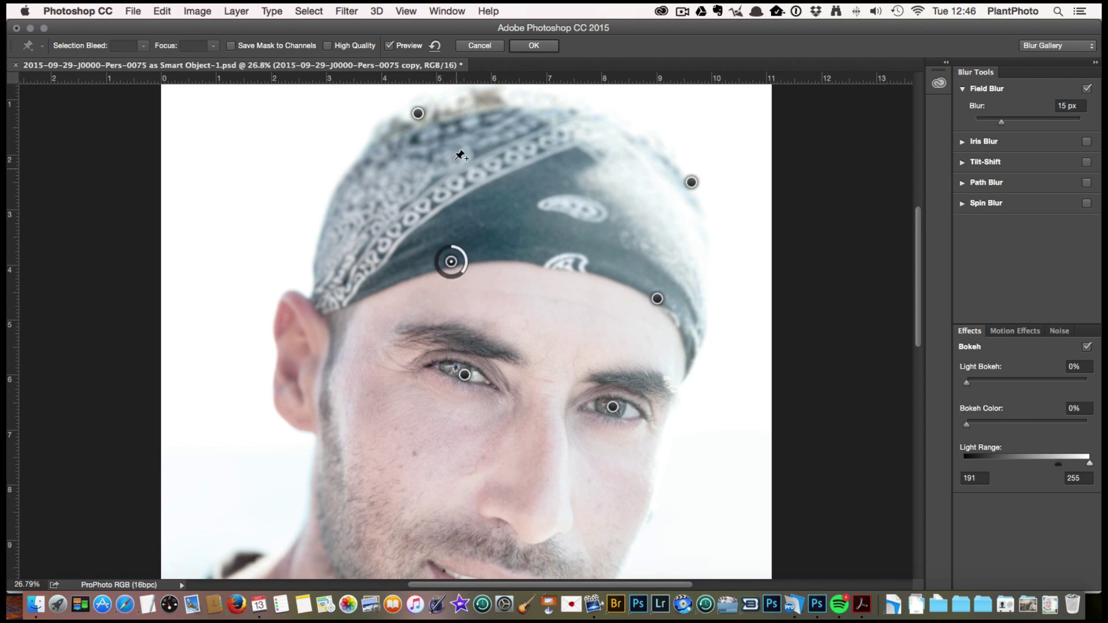
pyautogui.click(418, 113)
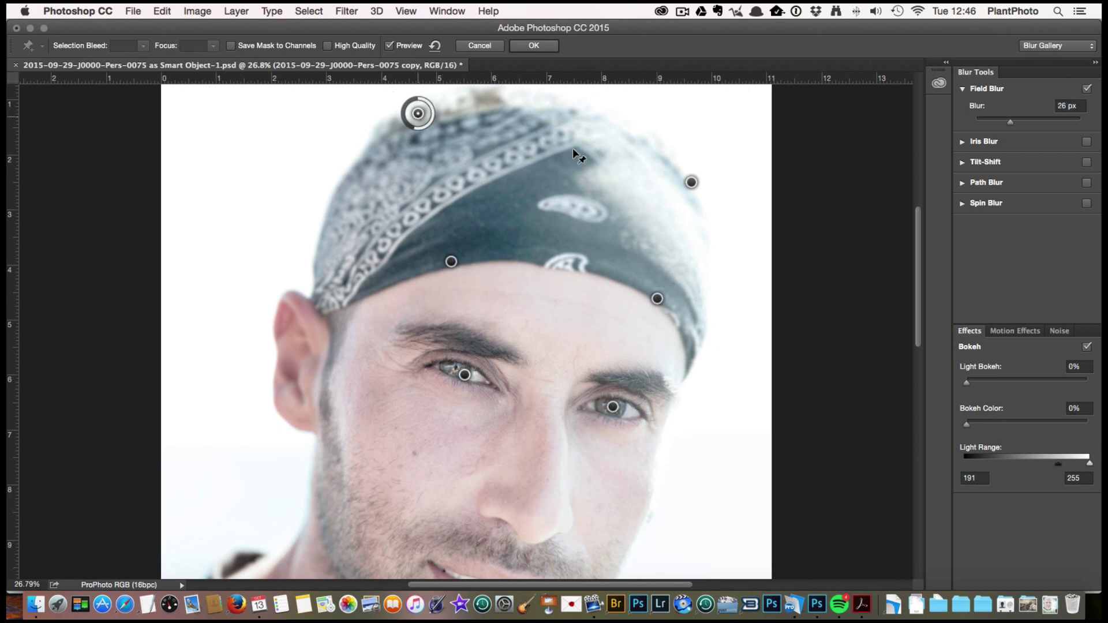
pyautogui.click(692, 183)
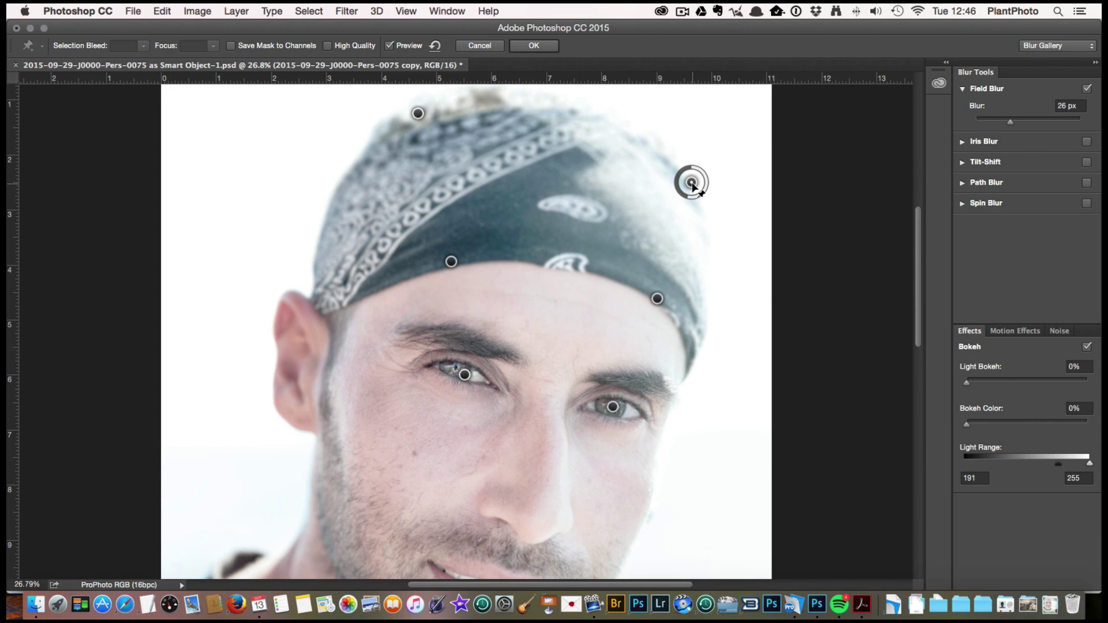
pyautogui.click(451, 262)
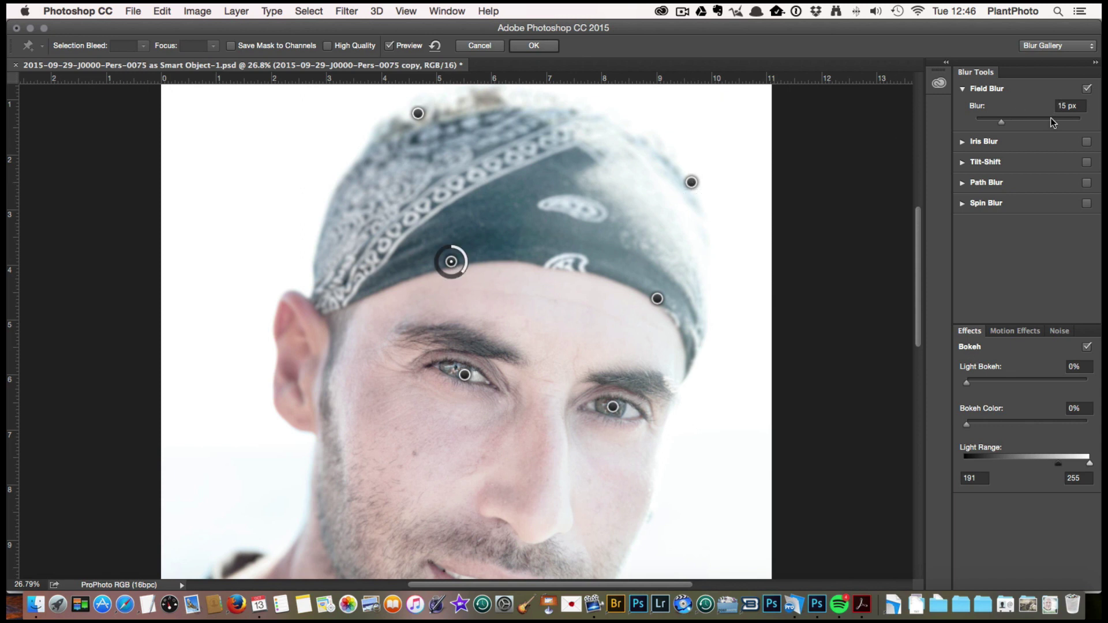
pyautogui.moveTo(1003, 125); pyautogui.dragTo(1007, 126)
pyautogui.click(658, 298)
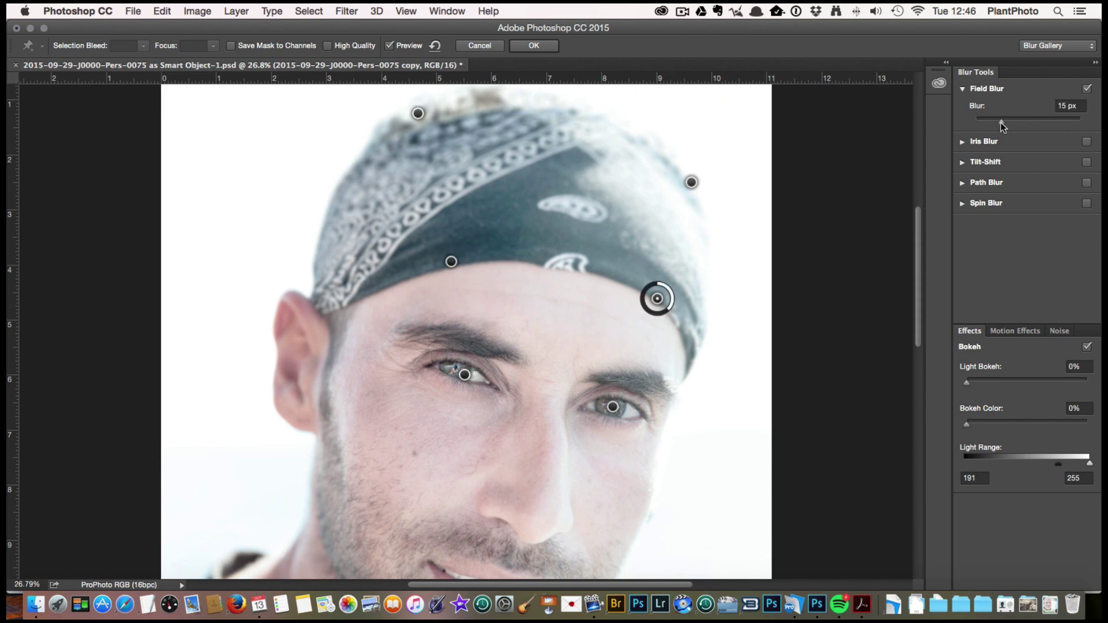
pyautogui.moveTo(1001, 122); pyautogui.dragTo(1002, 122)
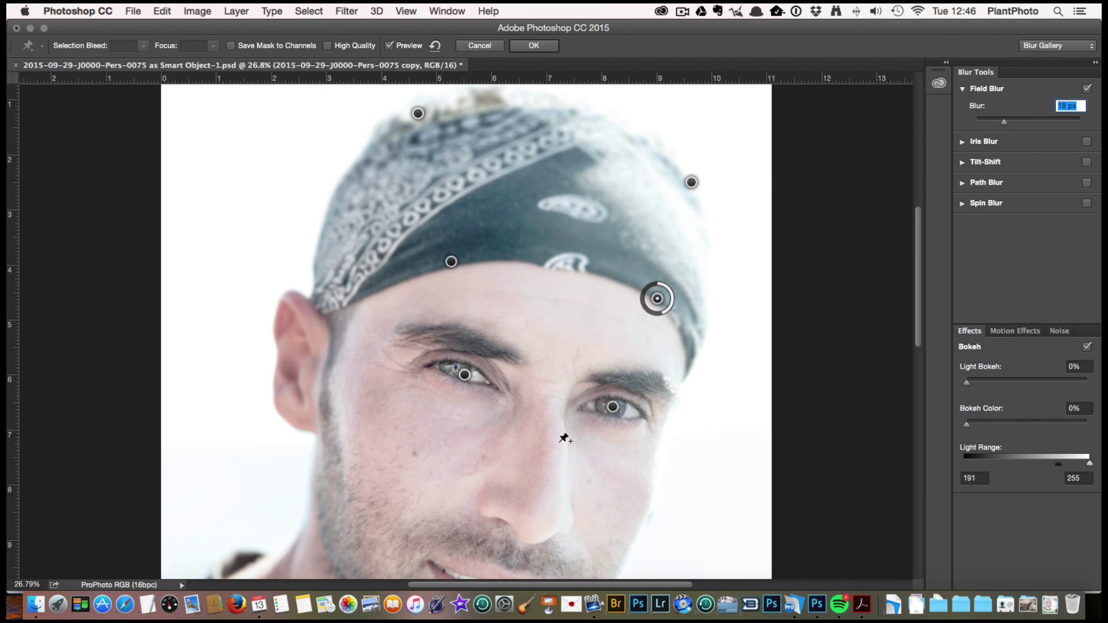
# Step: Add a blur pin above each eyebrow with reduced blur, setting the one beside the temple to 5 px
pyautogui.moveTo(577, 458); pyautogui.dragTo(554, 373)
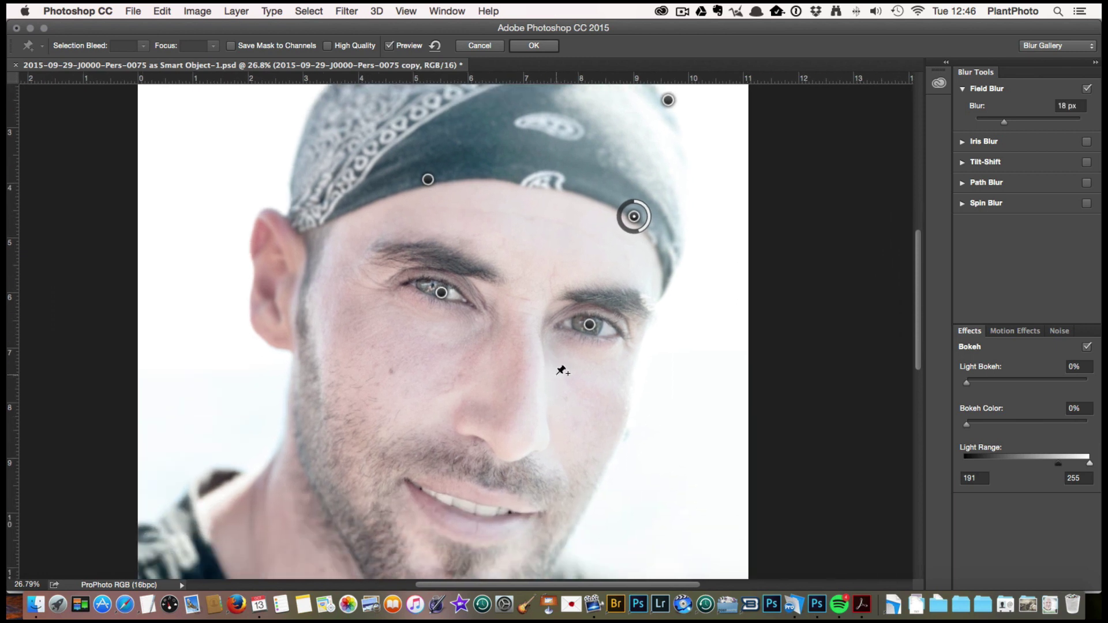
pyautogui.click(436, 239)
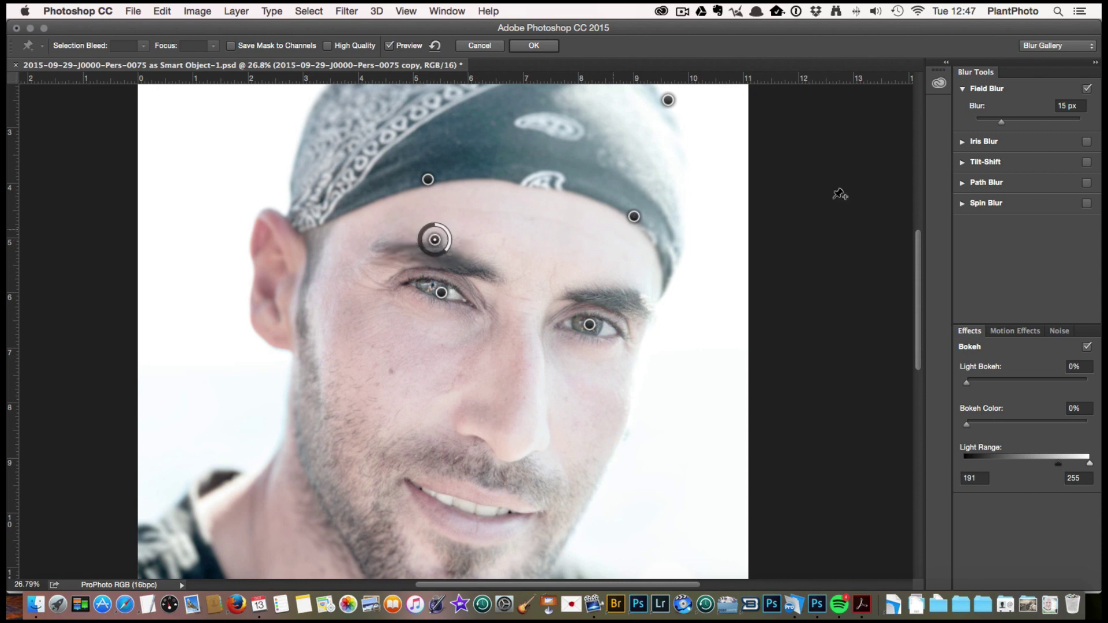
pyautogui.moveTo(999, 123); pyautogui.dragTo(994, 122)
pyautogui.click(620, 283)
pyautogui.moveTo(1001, 122); pyautogui.dragTo(991, 122)
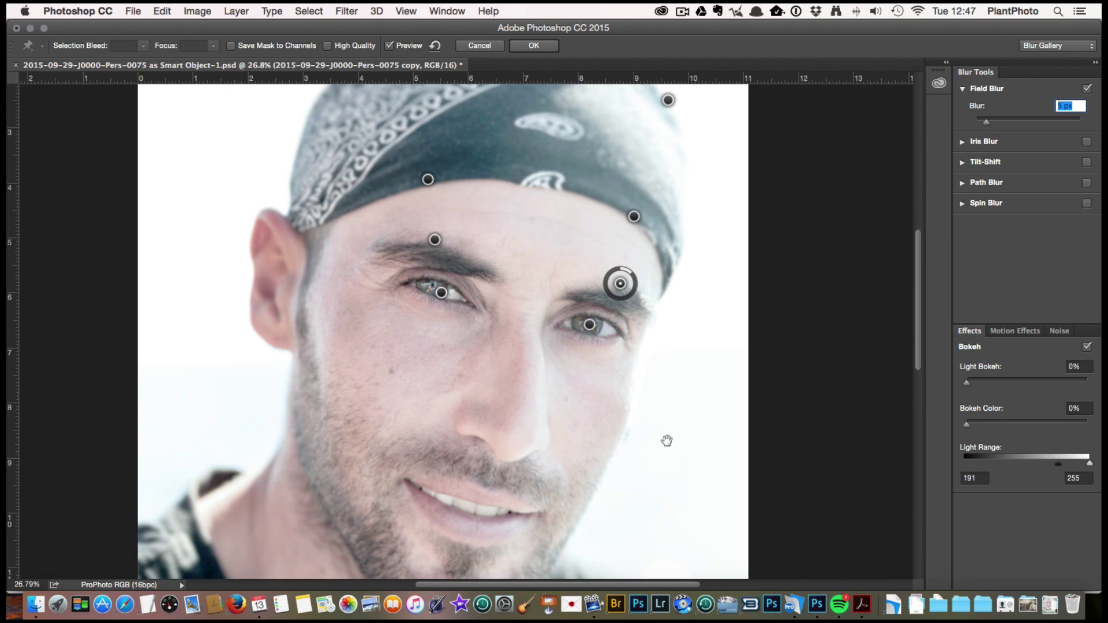
# Step: Add a blur pin on the chin, move it to the lower edge of the beard and fine-tune its blur to slightly above 5 px
pyautogui.scroll(-5, 667, 440)
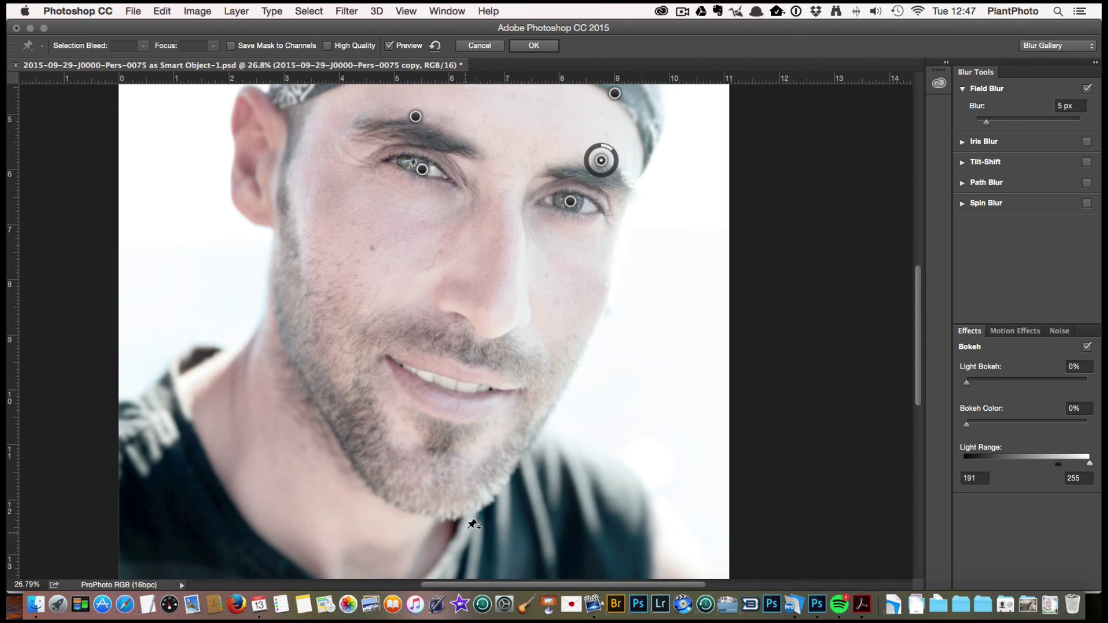
pyautogui.click(434, 489)
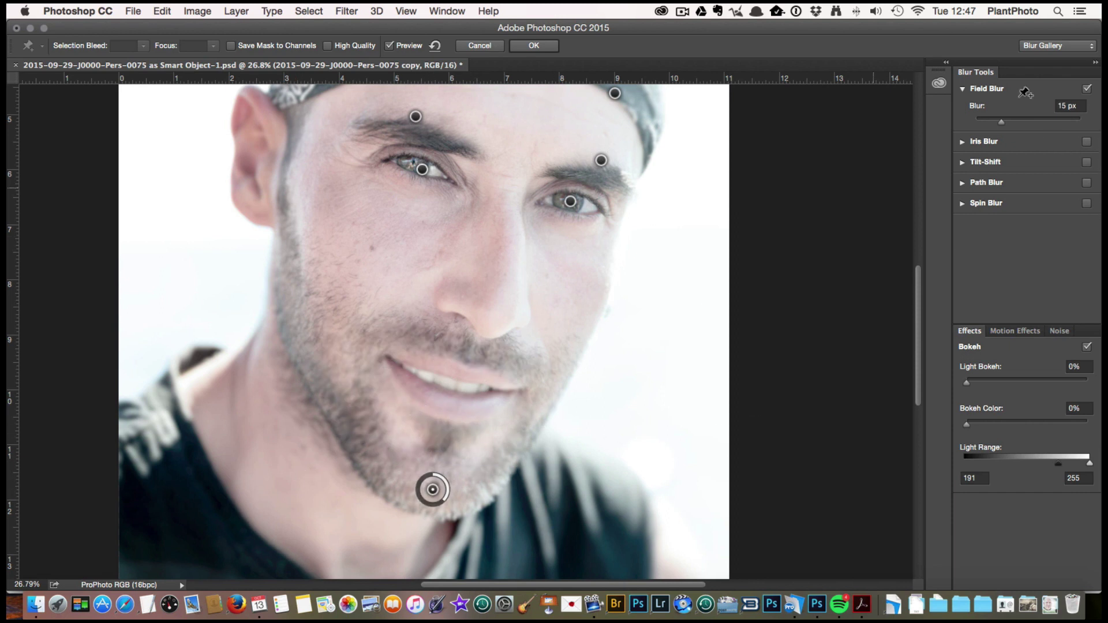
pyautogui.moveTo(1002, 122)
pyautogui.mouseDown()
pyautogui.moveTo(1013, 120)
pyautogui.moveTo(985, 123)
pyautogui.mouseUp()
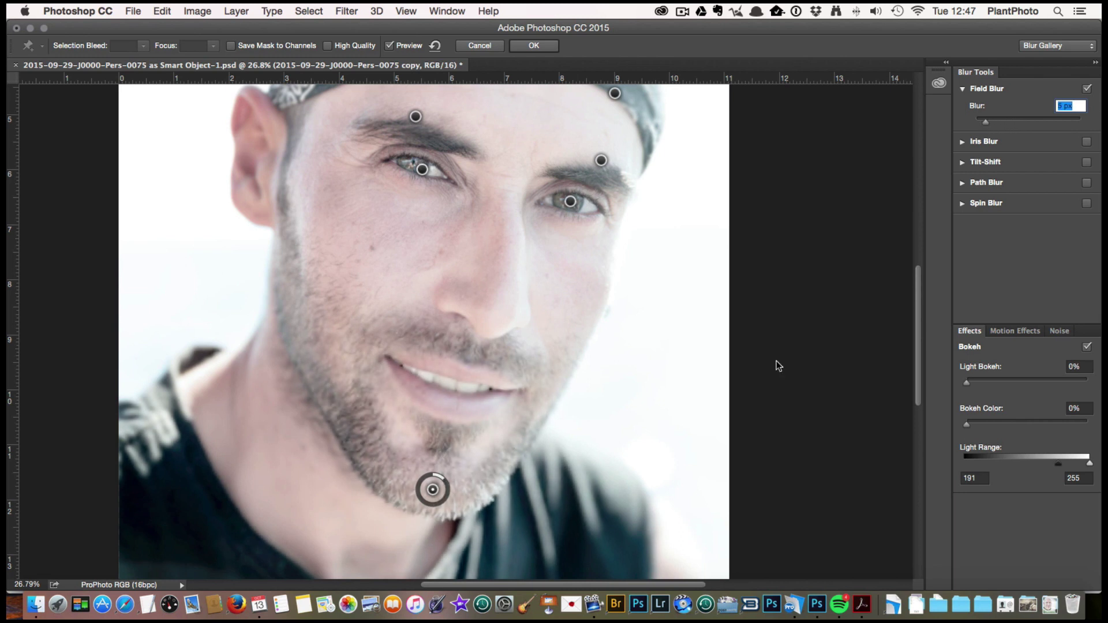
pyautogui.moveTo(434, 489); pyautogui.dragTo(437, 516)
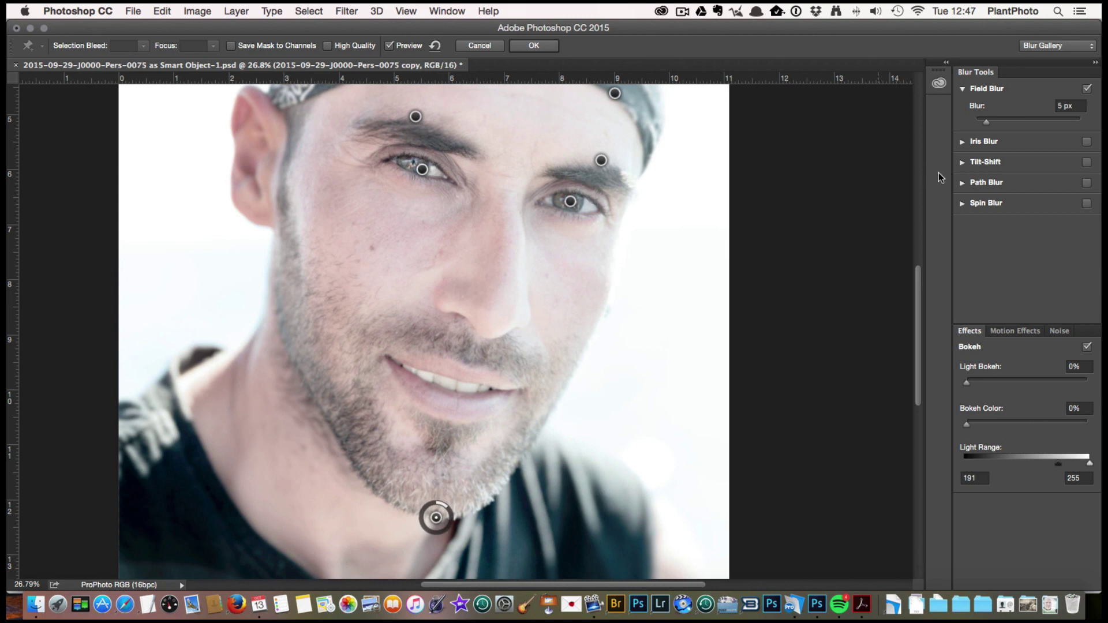
pyautogui.moveTo(986, 123); pyautogui.dragTo(989, 122)
# Step: Add a blur pin on the mouth, set it to 4 px and apply the revised Field Blur
pyautogui.click(465, 385)
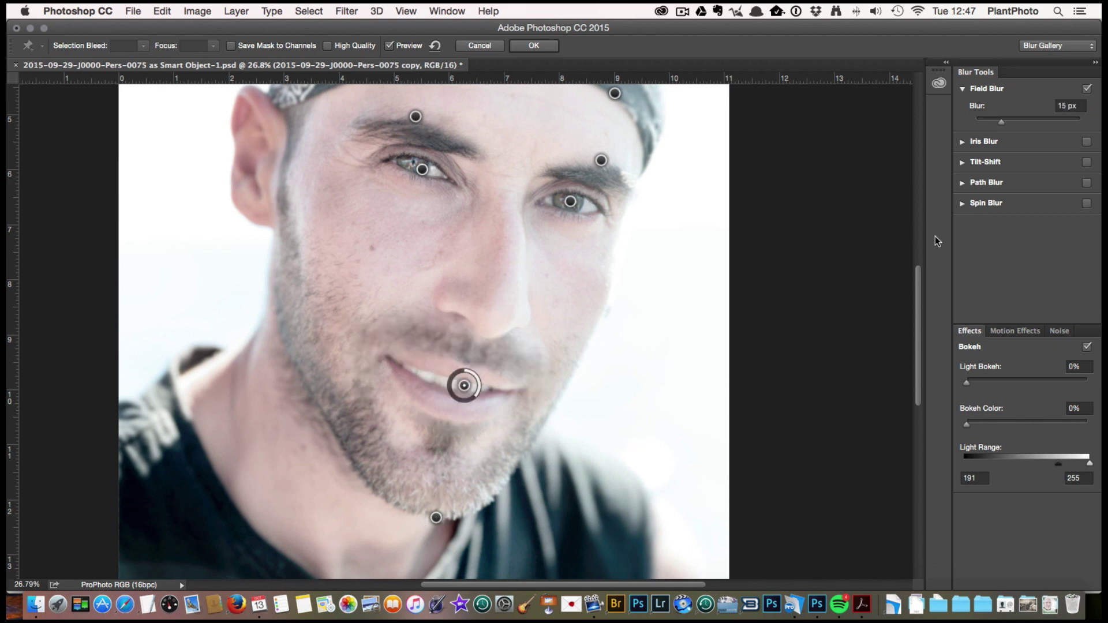
pyautogui.moveTo(1002, 122); pyautogui.dragTo(982, 120)
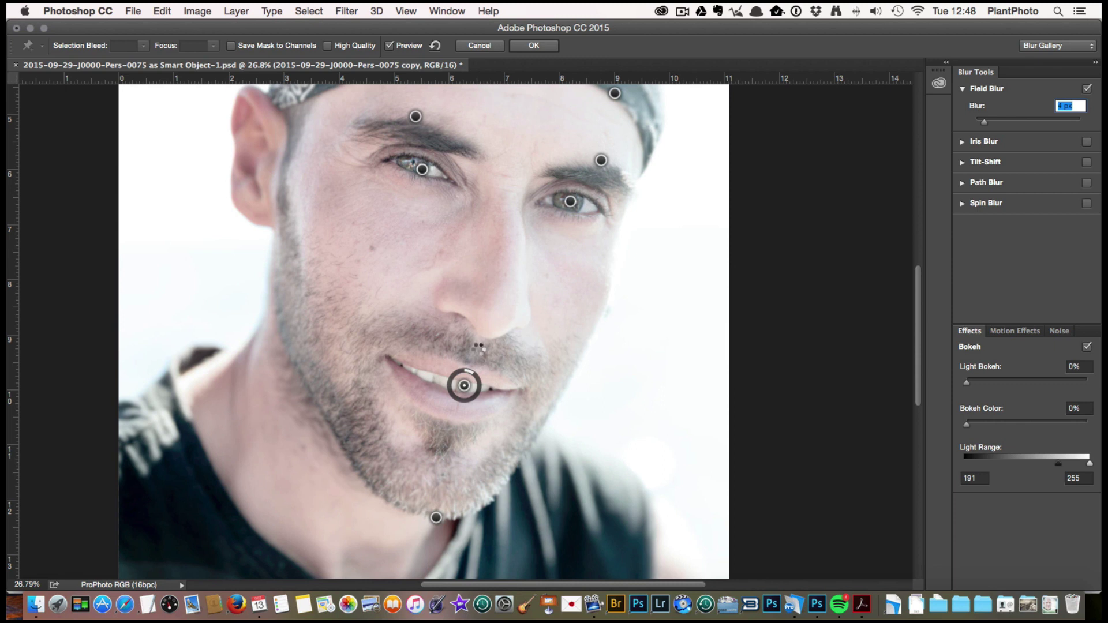
pyautogui.press('Return')
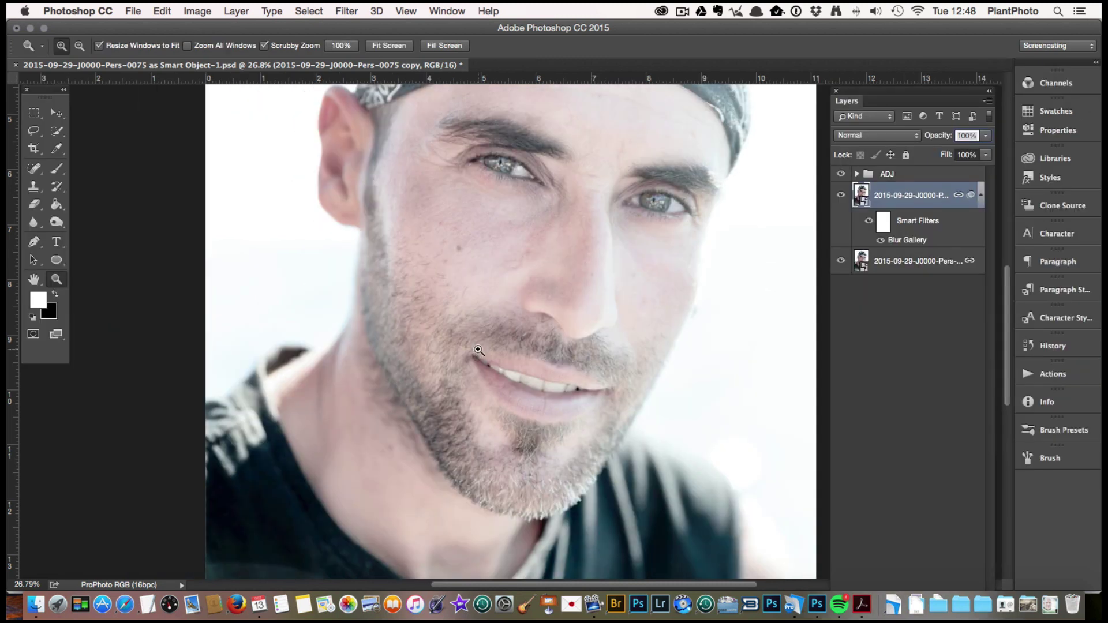
# Step: Compare the blurred copy with the original around the mouth, beard and shoulders by toggling the copy's visibility
pyautogui.click(841, 196)
pyautogui.click(841, 196)
pyautogui.click(841, 196)
pyautogui.click(841, 196)
pyautogui.click(841, 196)
pyautogui.click(841, 196)
pyautogui.click(841, 196)
pyautogui.click(841, 197)
# Step: Compare the blurred copy with the original around the bandana and forehead by toggling the copy's visibility
pyautogui.moveTo(587, 420); pyautogui.dragTo(582, 594)
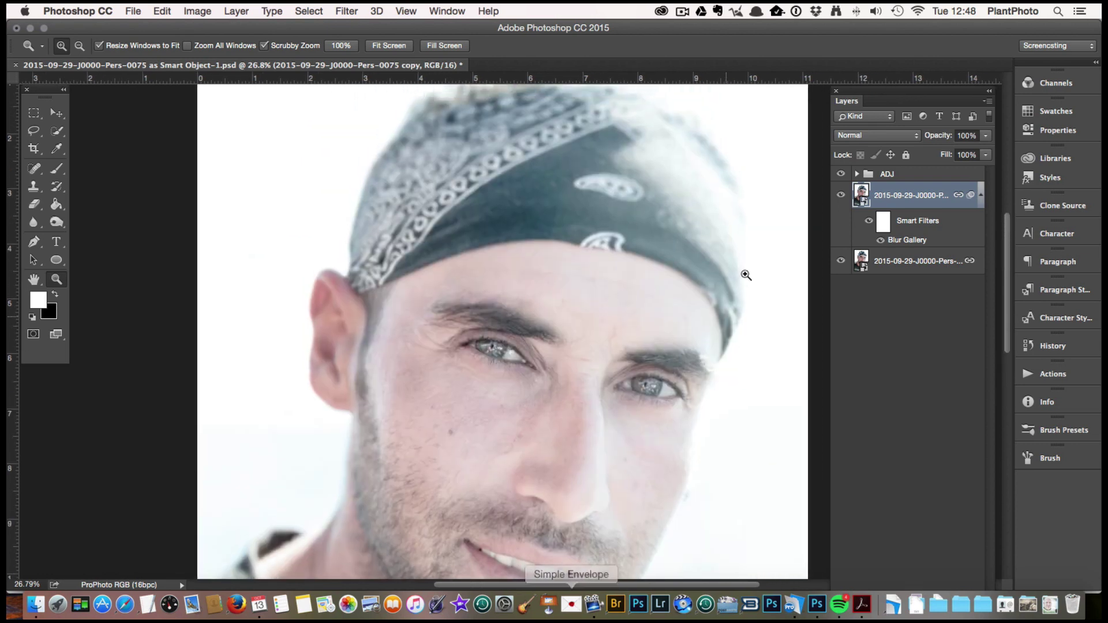
pyautogui.click(840, 197)
pyautogui.click(841, 196)
pyautogui.click(841, 196)
pyautogui.click(841, 196)
pyautogui.click(841, 196)
pyautogui.click(841, 196)
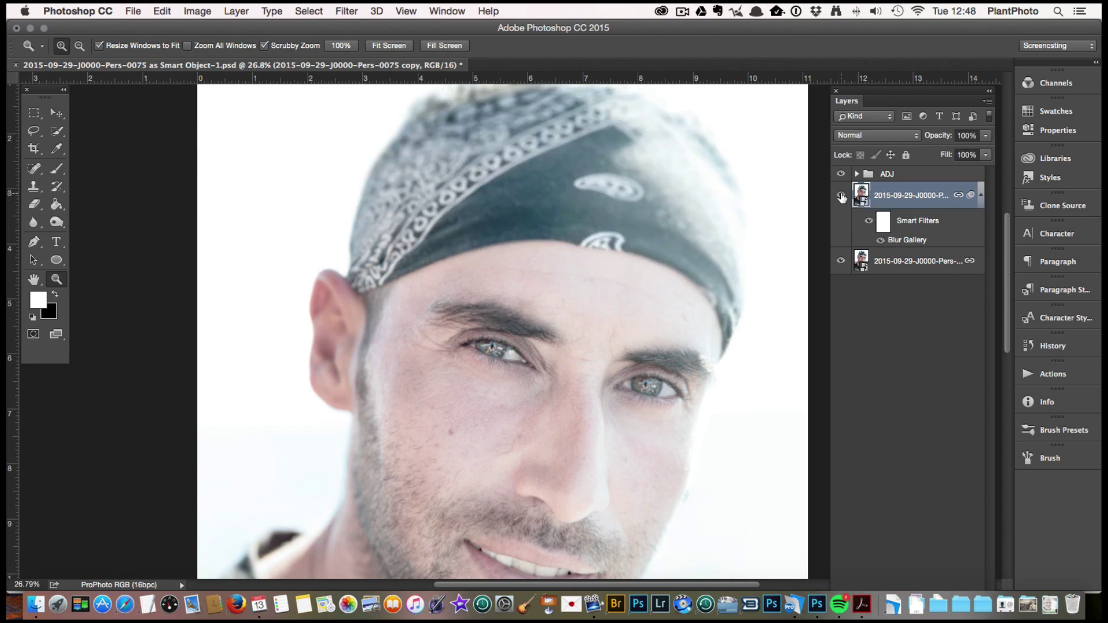
pyautogui.click(841, 196)
pyautogui.click(841, 196)
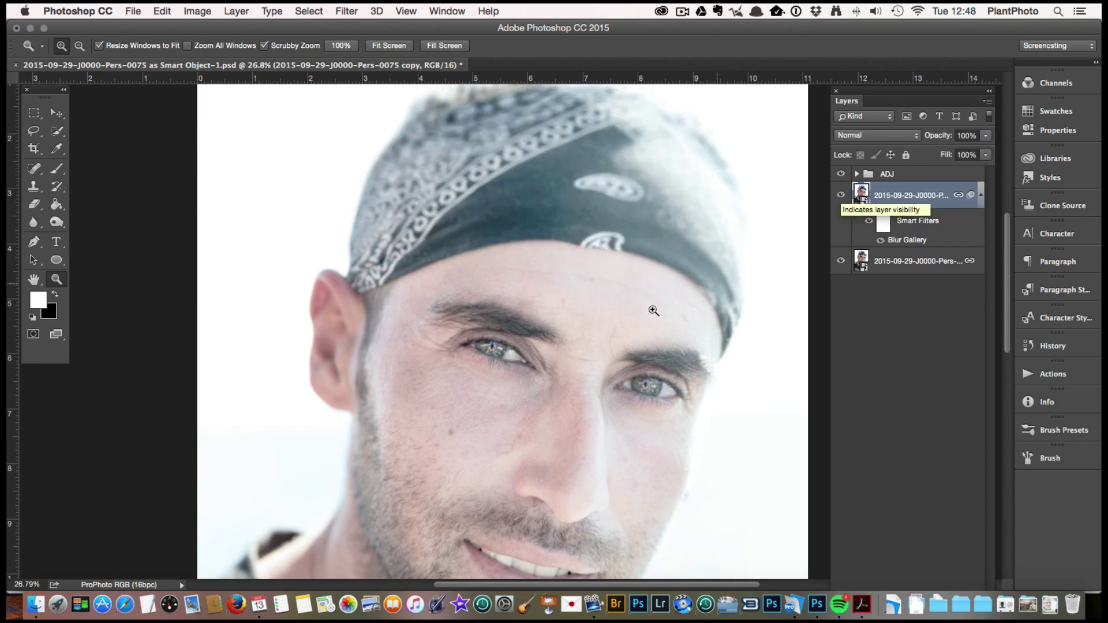
# Step: Toggle the blurred copy's visibility to compare the ear, cheeks and chin with the original
pyautogui.moveTo(633, 453); pyautogui.dragTo(591, 300)
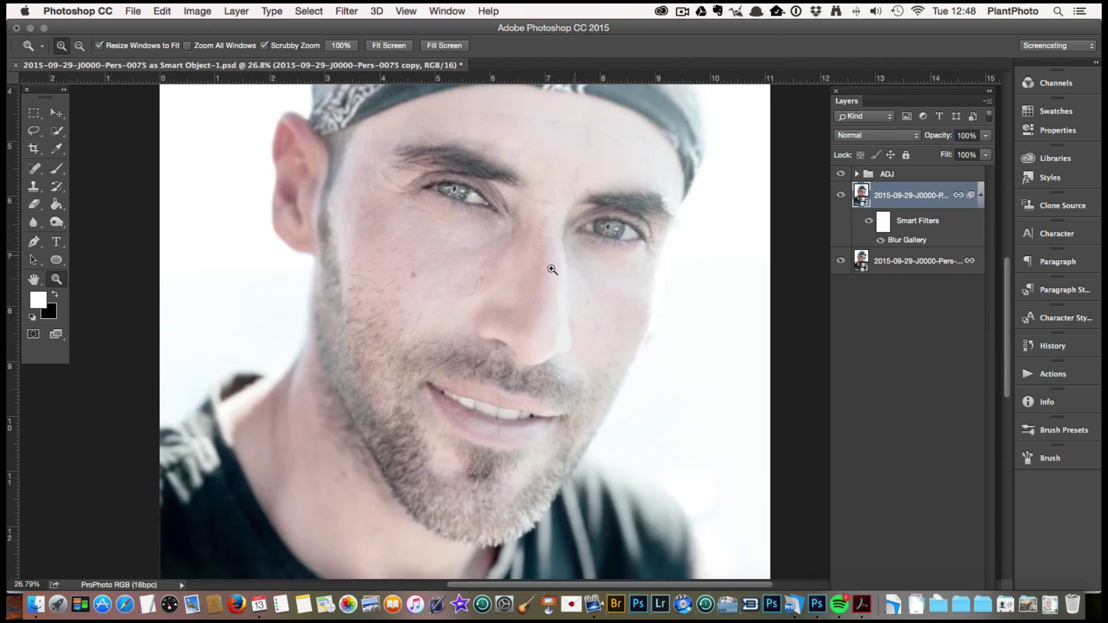
pyautogui.click(841, 197)
pyautogui.click(841, 196)
pyautogui.click(841, 196)
pyautogui.click(841, 196)
pyautogui.click(841, 197)
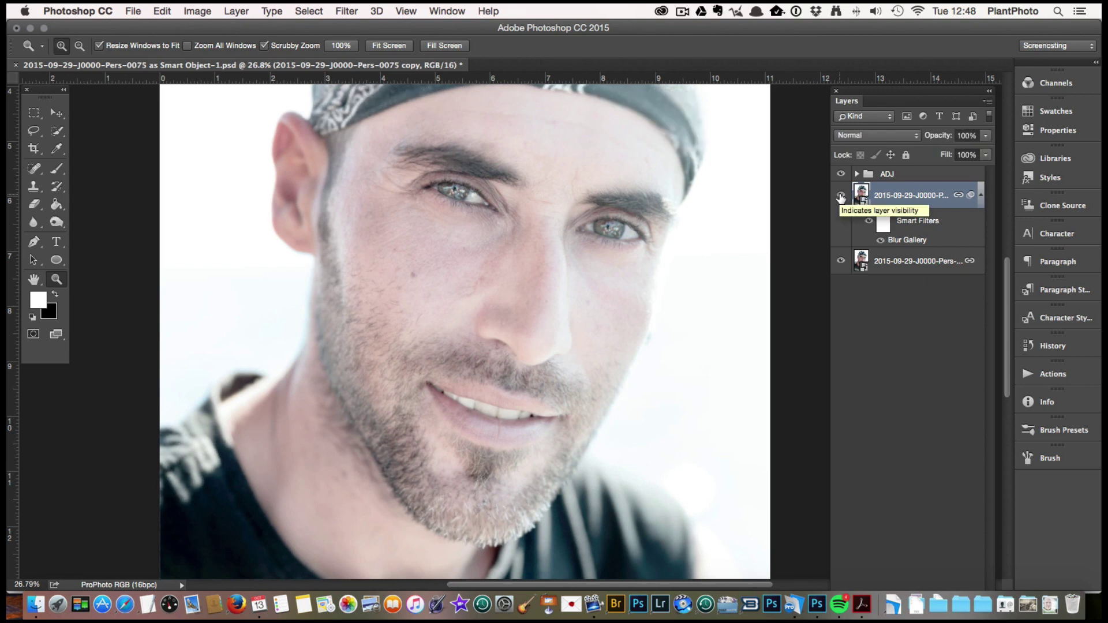
# Step: Reopen the Blur Gallery filter, add a blur pin at the ear, move it beside the earlobe, set it slightly above 9 px and apply
pyautogui.doubleClick(916, 241)
pyautogui.click(303, 198)
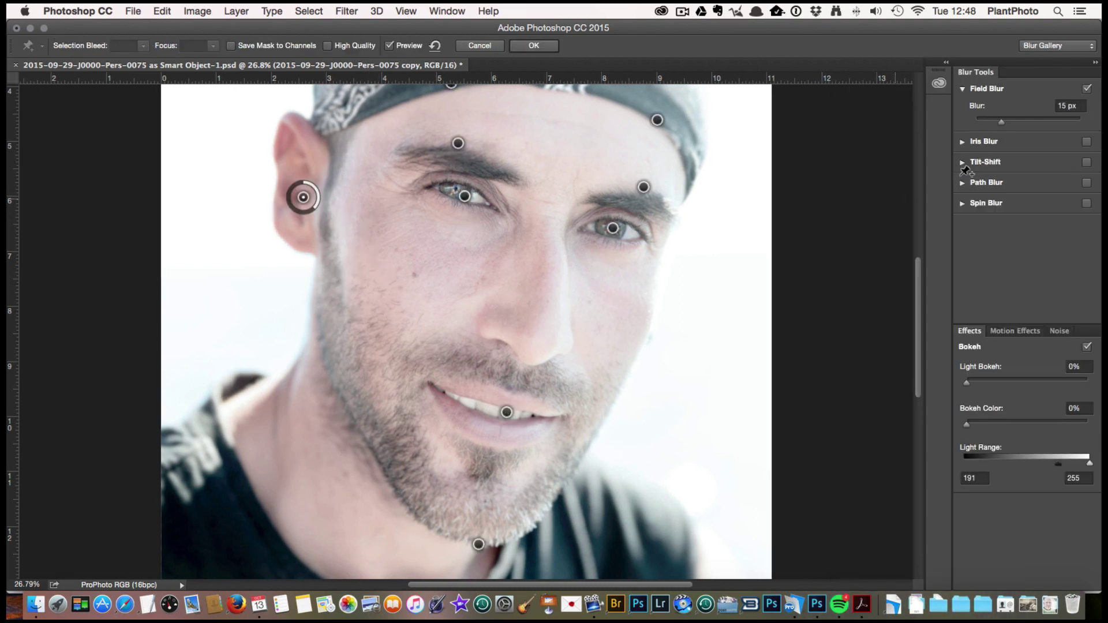
pyautogui.moveTo(1001, 122); pyautogui.dragTo(1000, 126)
pyautogui.moveTo(303, 197); pyautogui.dragTo(332, 233)
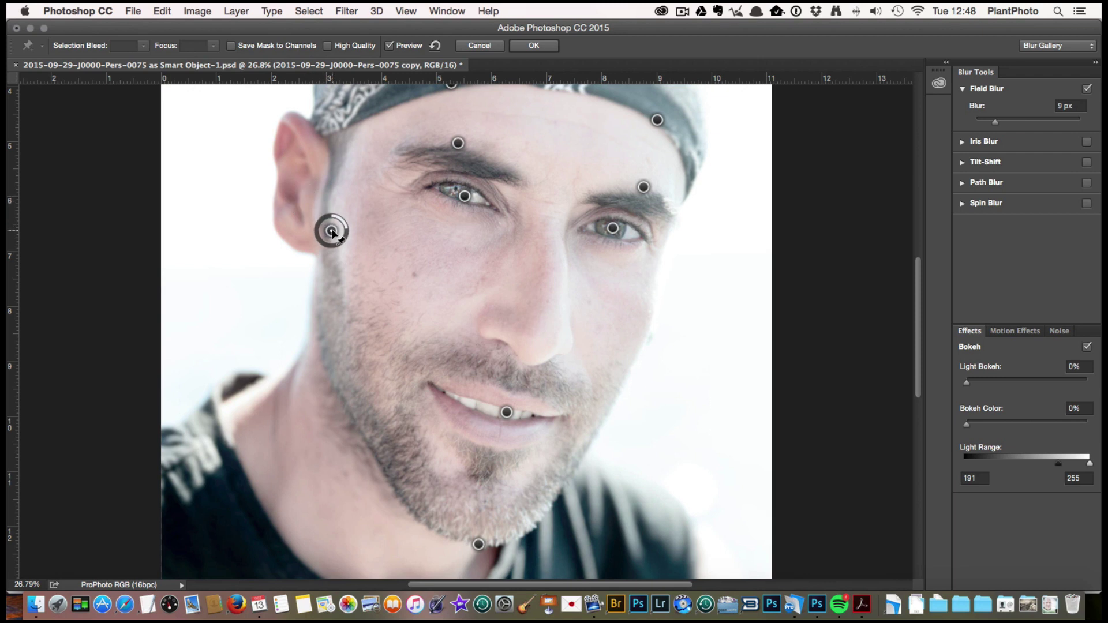
pyautogui.moveTo(996, 122); pyautogui.dragTo(998, 123)
pyautogui.press('Return')
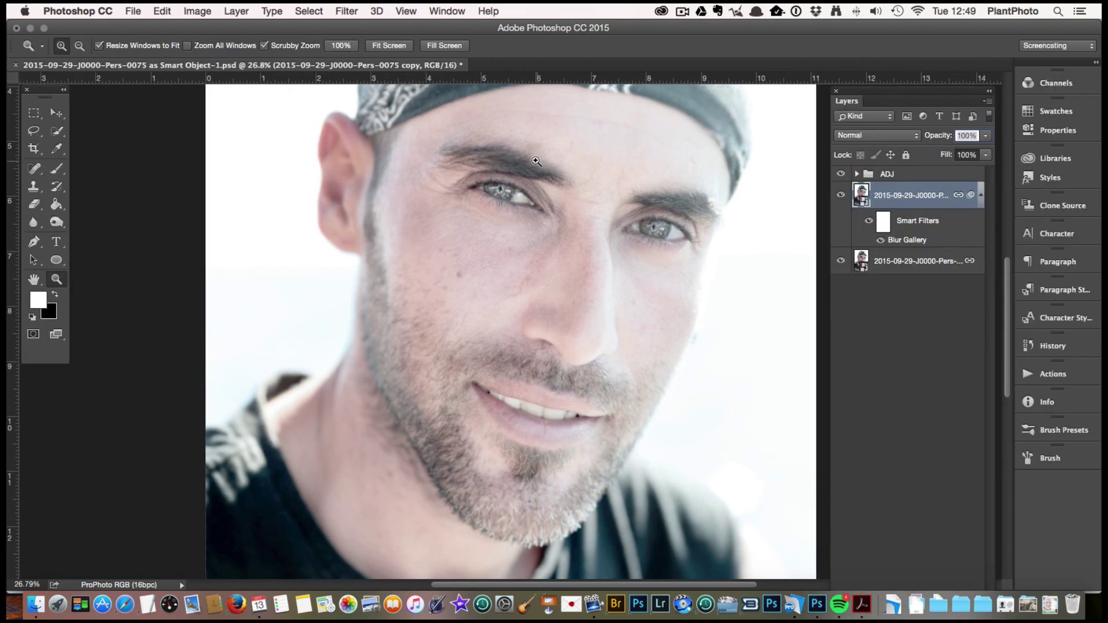
# Step: Check the added blur around the ear and jaw by hiding and showing the blurred copy
pyautogui.click(841, 196)
pyautogui.click(841, 196)
pyautogui.click(841, 196)
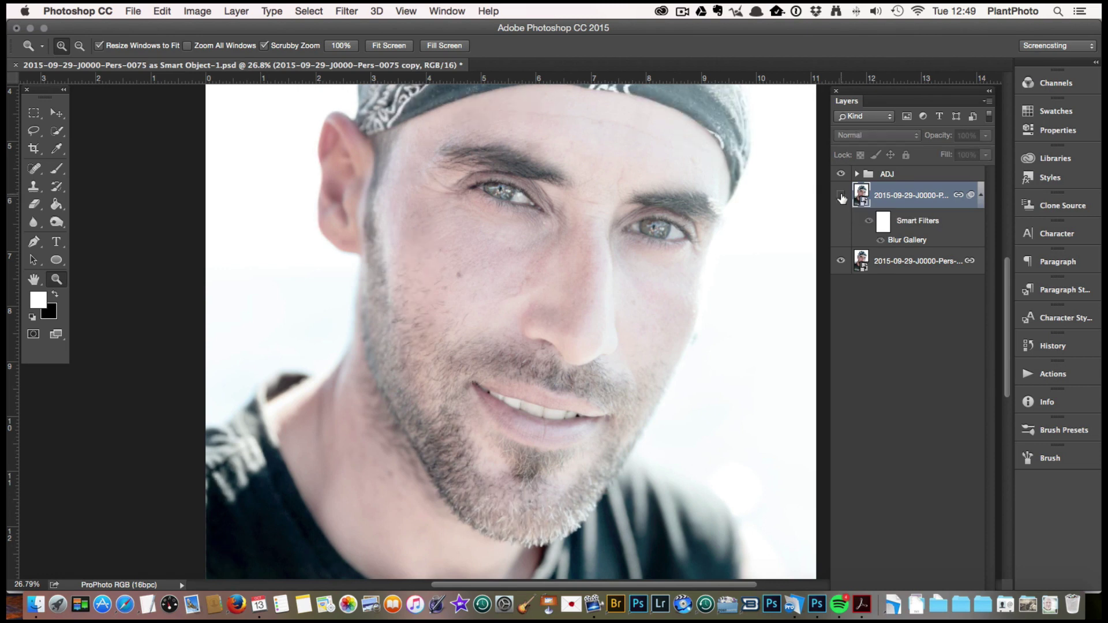
pyautogui.click(841, 196)
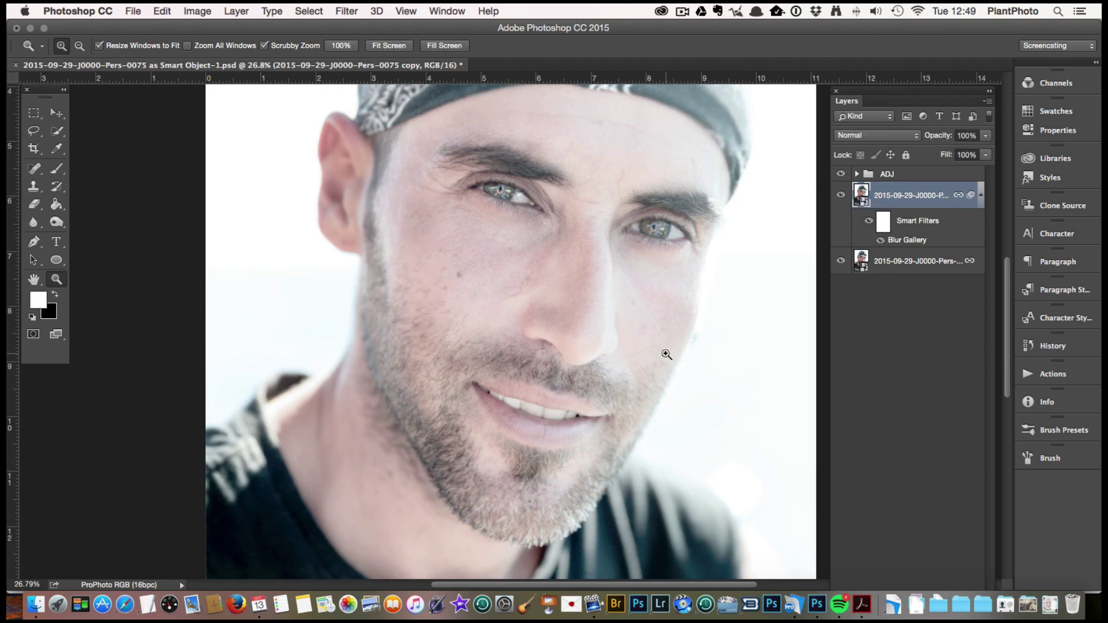
# Step: Compare the portrait as a whole with and without the blurred copy
pyautogui.moveTo(673, 327); pyautogui.dragTo(607, 499)
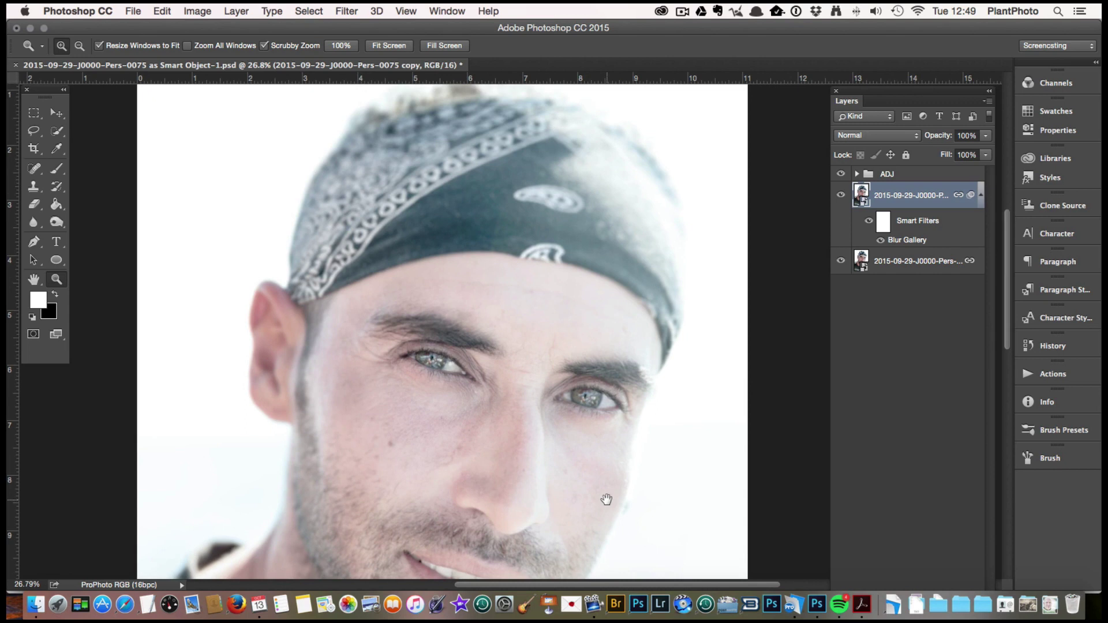
pyautogui.press('super+plus')
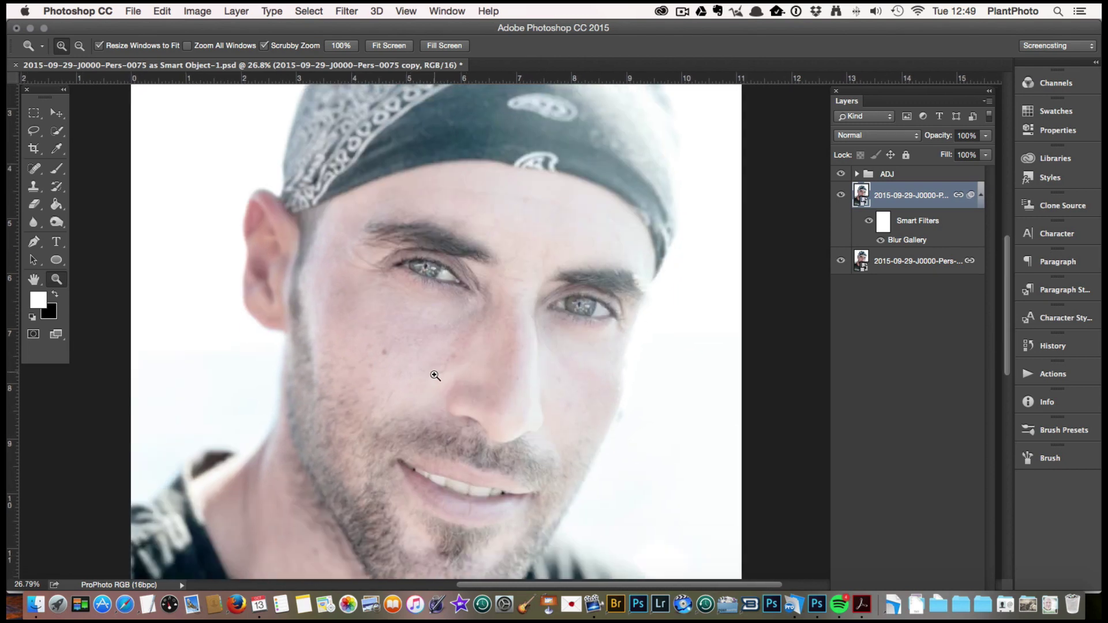
pyautogui.press('super+minus')
pyautogui.press('super+minus')
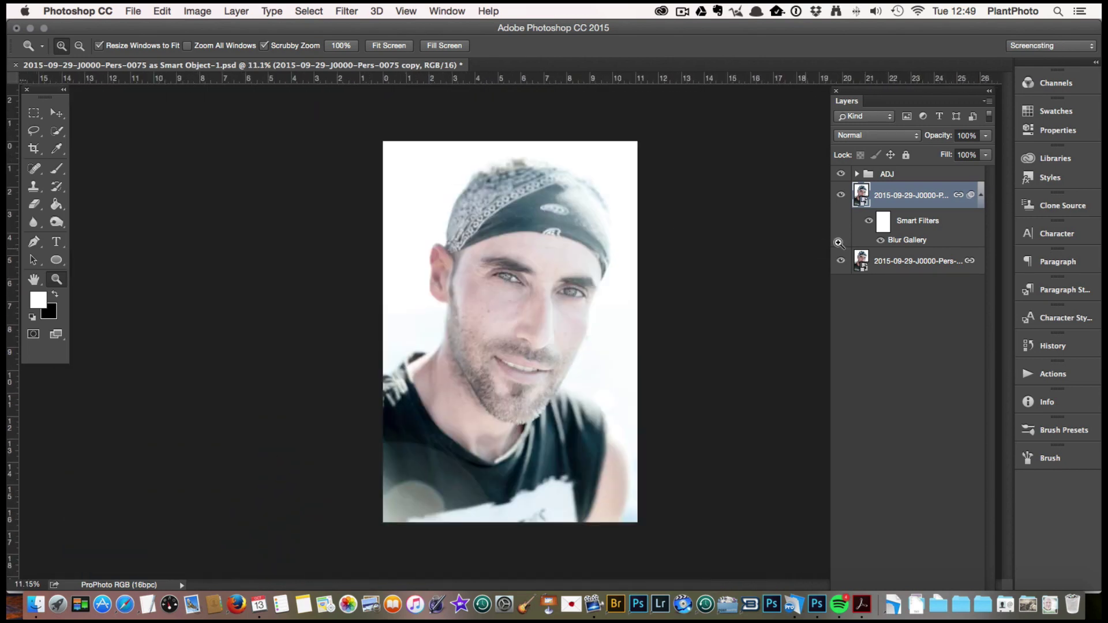
pyautogui.press('super+plus')
pyautogui.press('super+plus')
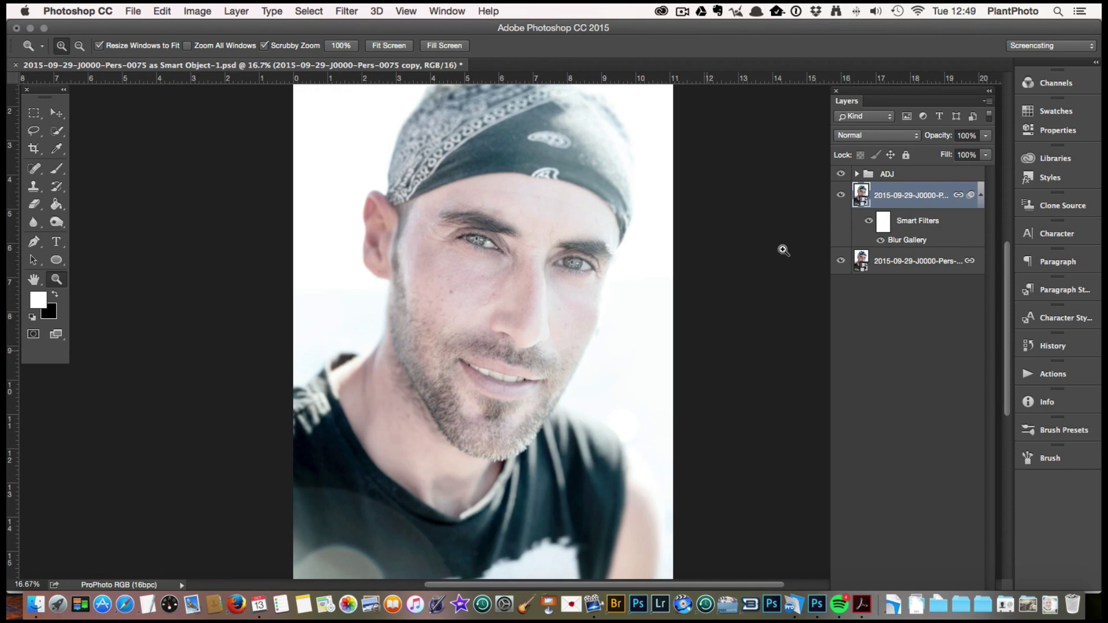
pyautogui.click(840, 196)
pyautogui.click(840, 195)
pyautogui.click(841, 196)
pyautogui.click(841, 196)
pyautogui.click(840, 196)
pyautogui.click(841, 196)
pyautogui.click(841, 196)
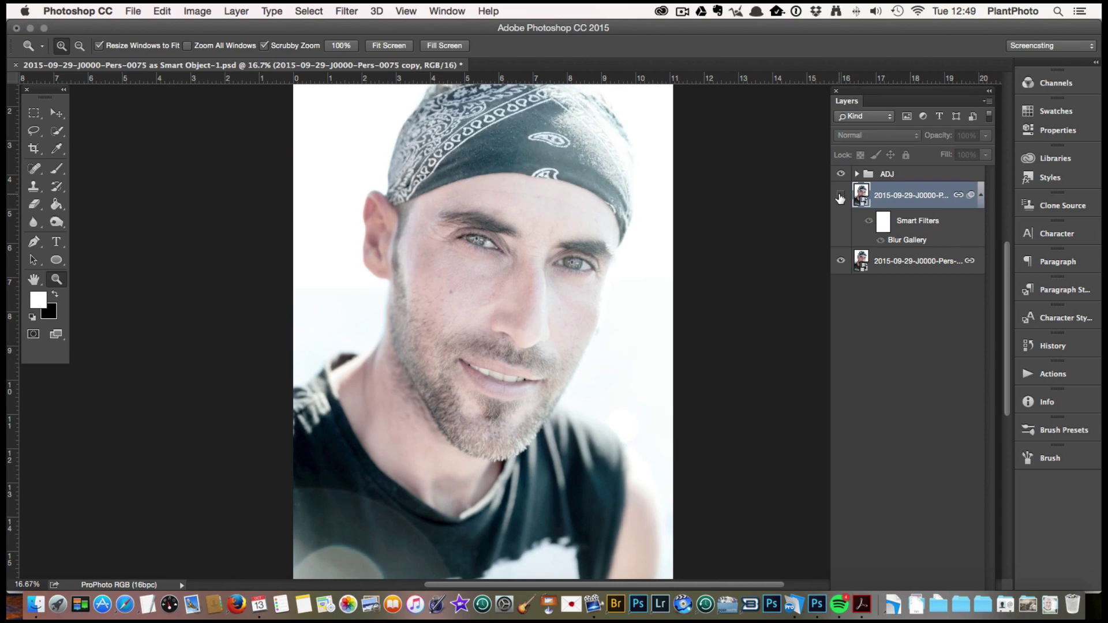
# Step: Show the blurred copy again and add a layer named Noise above it in Overlay mode, filled with 50% gray
pyautogui.click(840, 197)
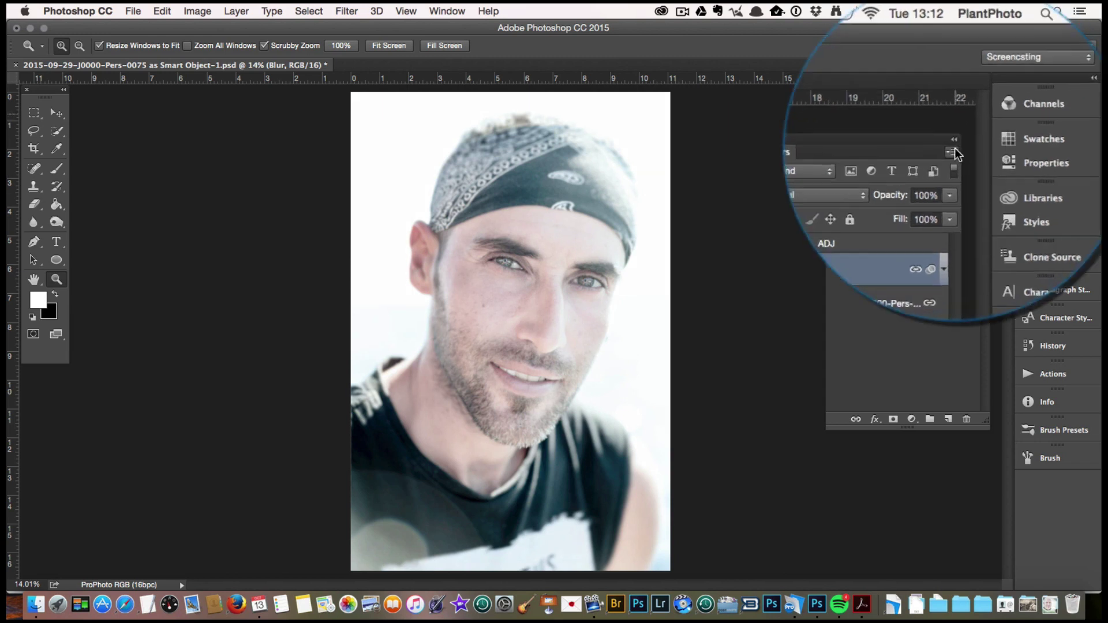
pyautogui.click(925, 182)
pyautogui.click(762, 185)
pyautogui.write('Noise')
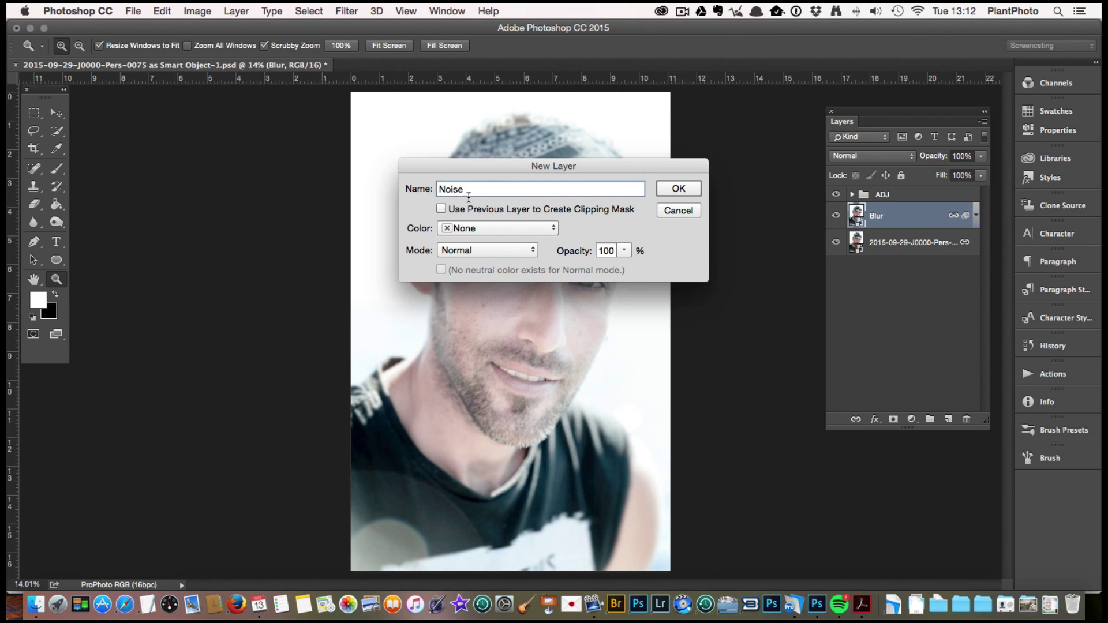
pyautogui.click(475, 251)
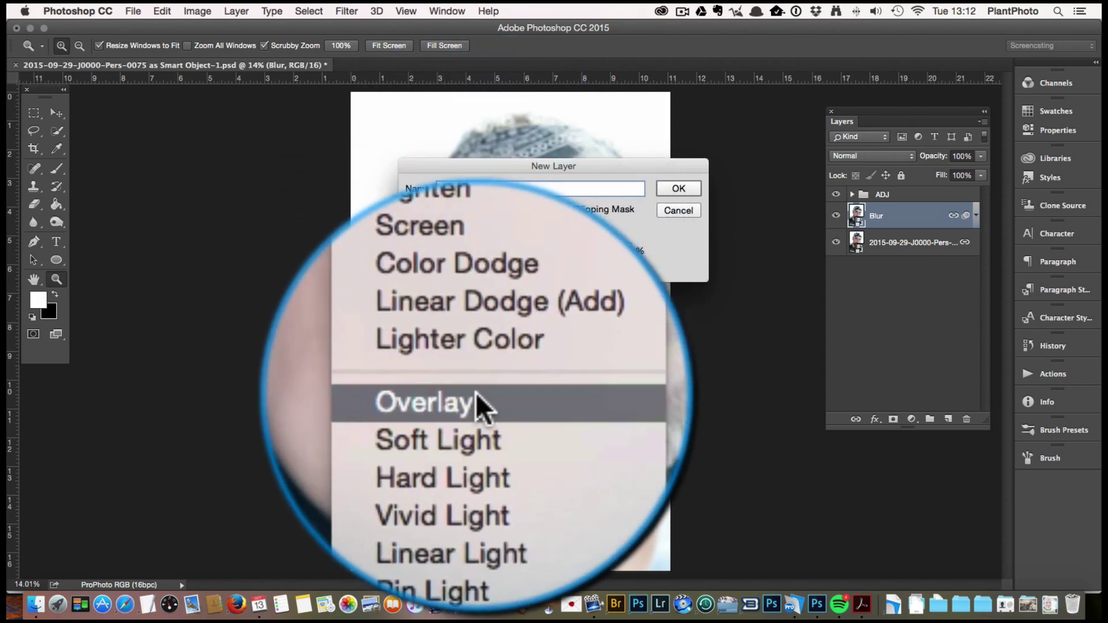
pyautogui.click(476, 392)
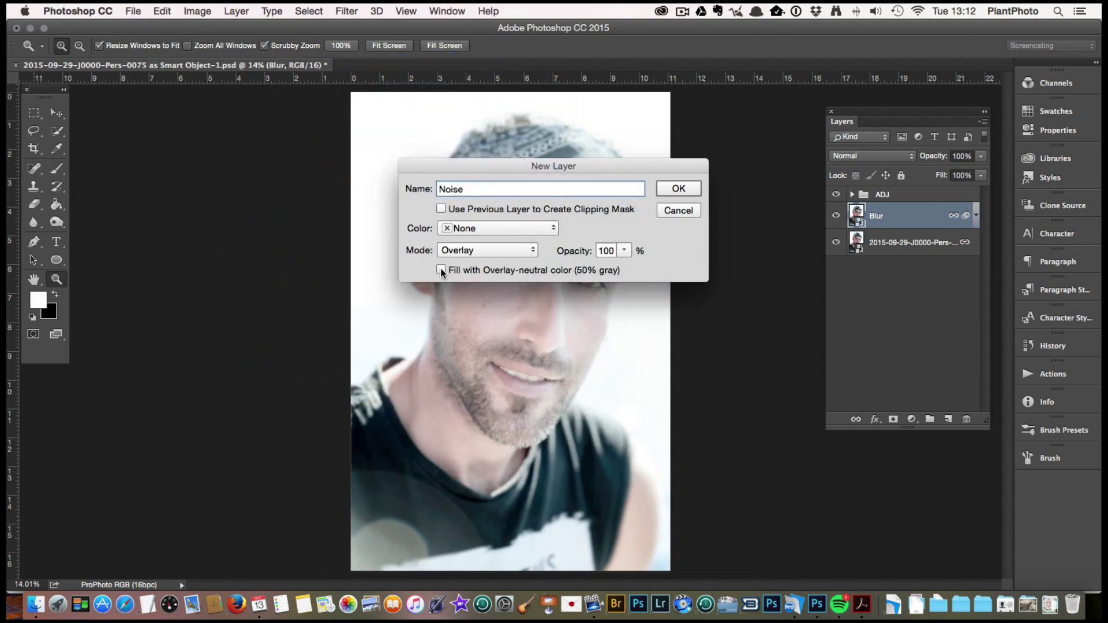
pyautogui.click(664, 189)
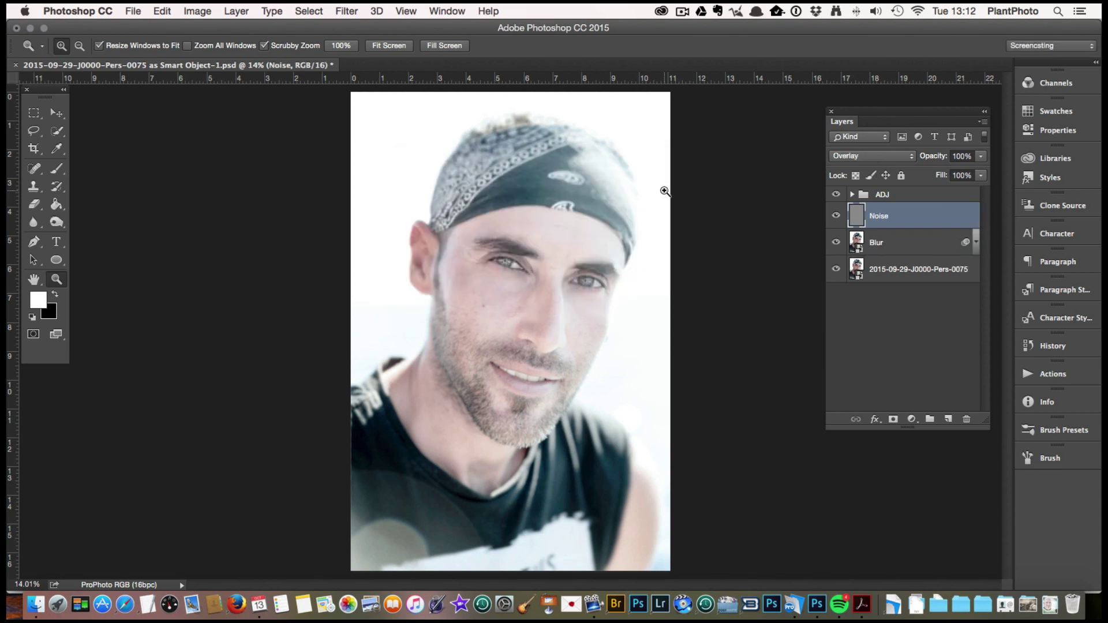
# Step: Convert the Noise layer to a smart object and open the Add Noise filter for it, keeping the portrait uncovered
pyautogui.rightClick(889, 225)
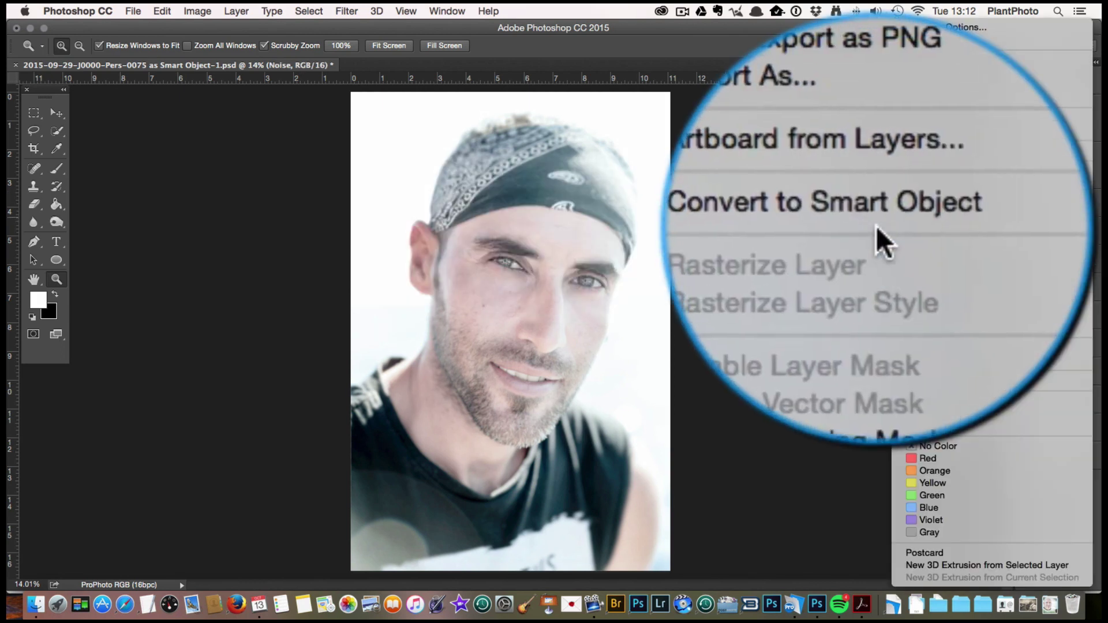
pyautogui.click(876, 226)
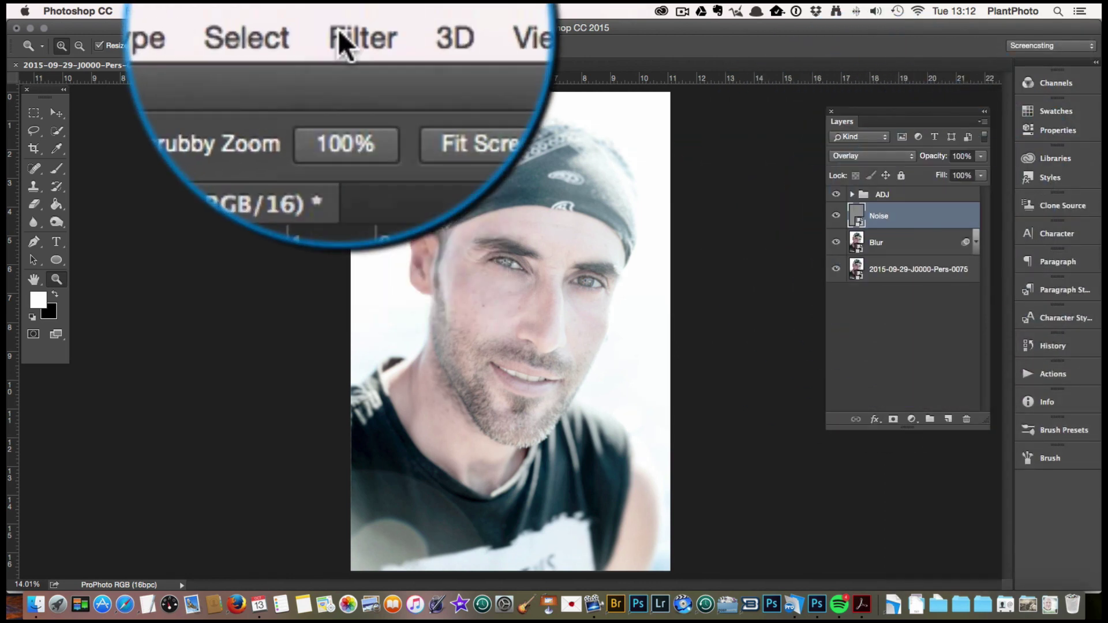
pyautogui.click(346, 11)
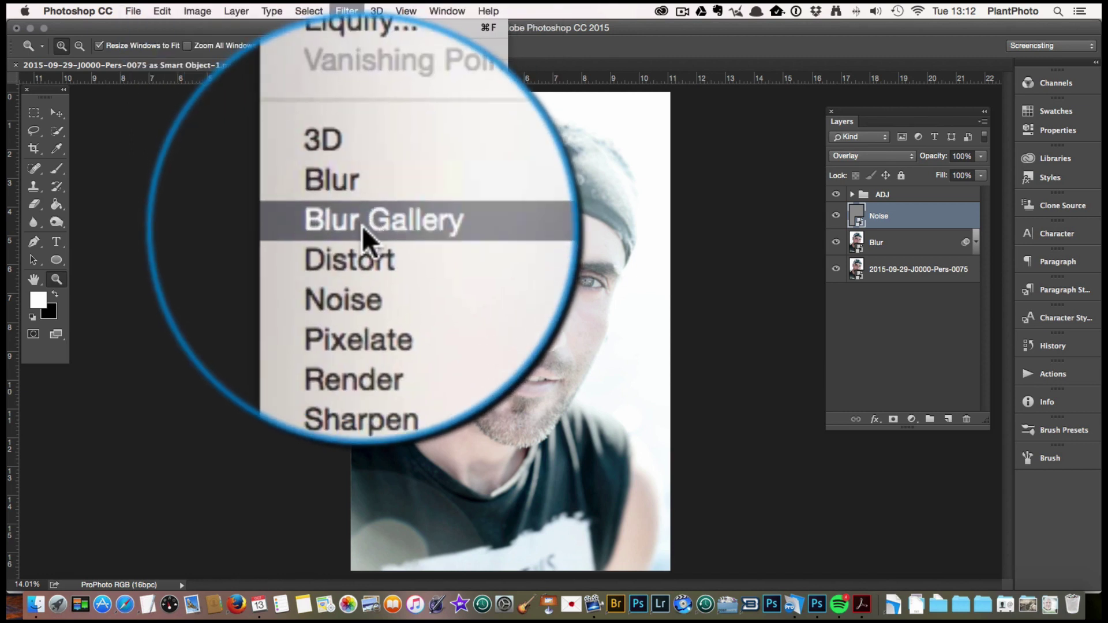
pyautogui.moveTo(364, 226)
pyautogui.click(549, 227)
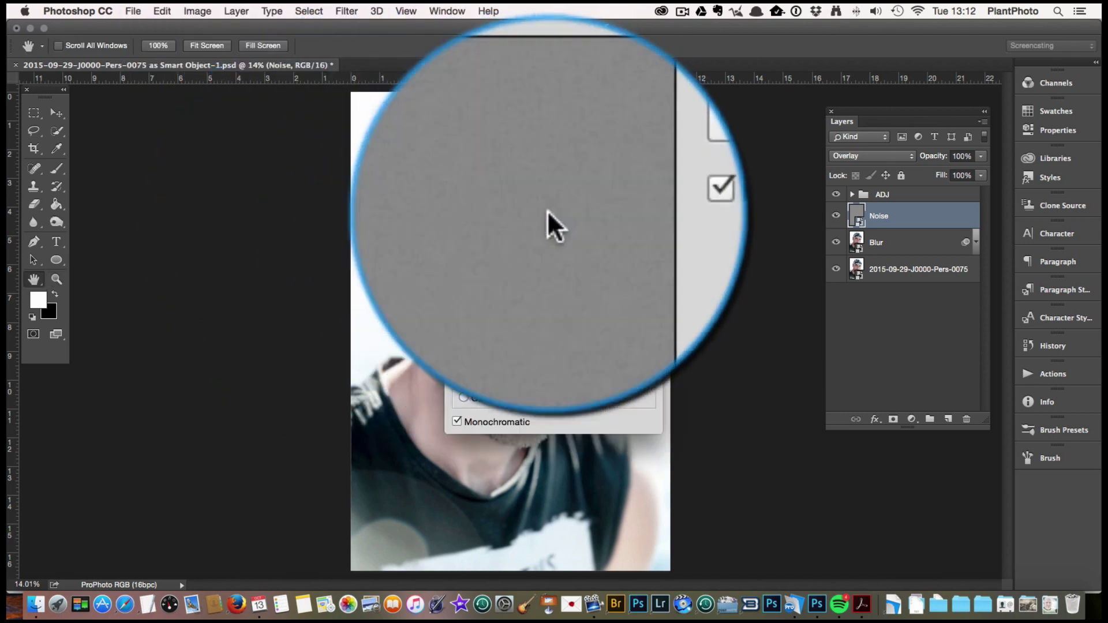
pyautogui.moveTo(369, 129); pyautogui.dragTo(206, 98)
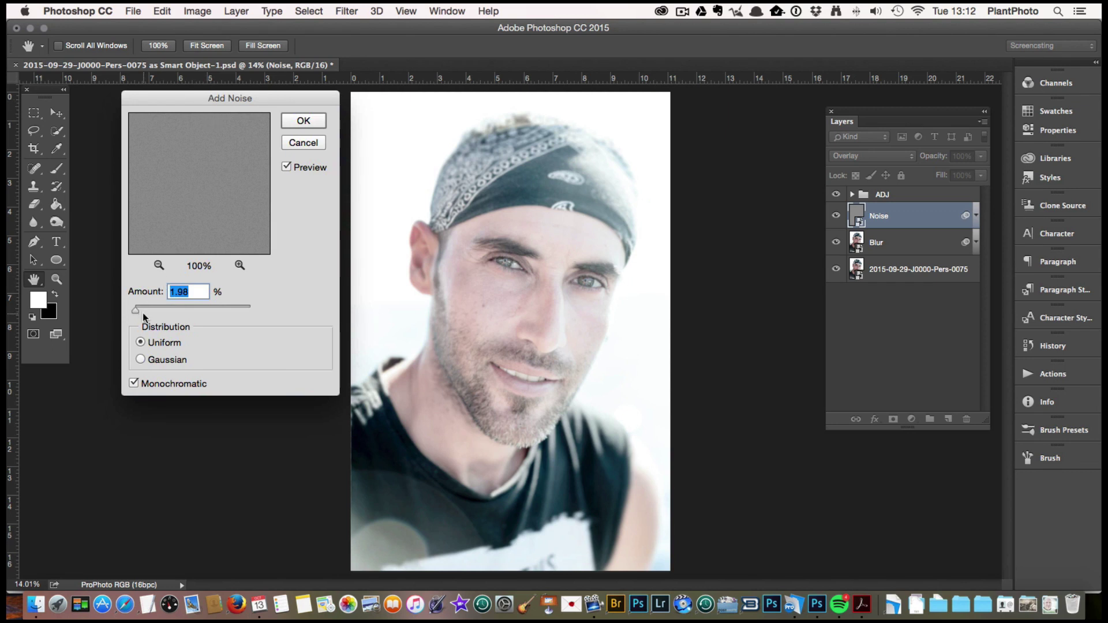
# Step: Set the noise amount to 2.50% with Gaussian distribution and apply the filter
pyautogui.press('Up')
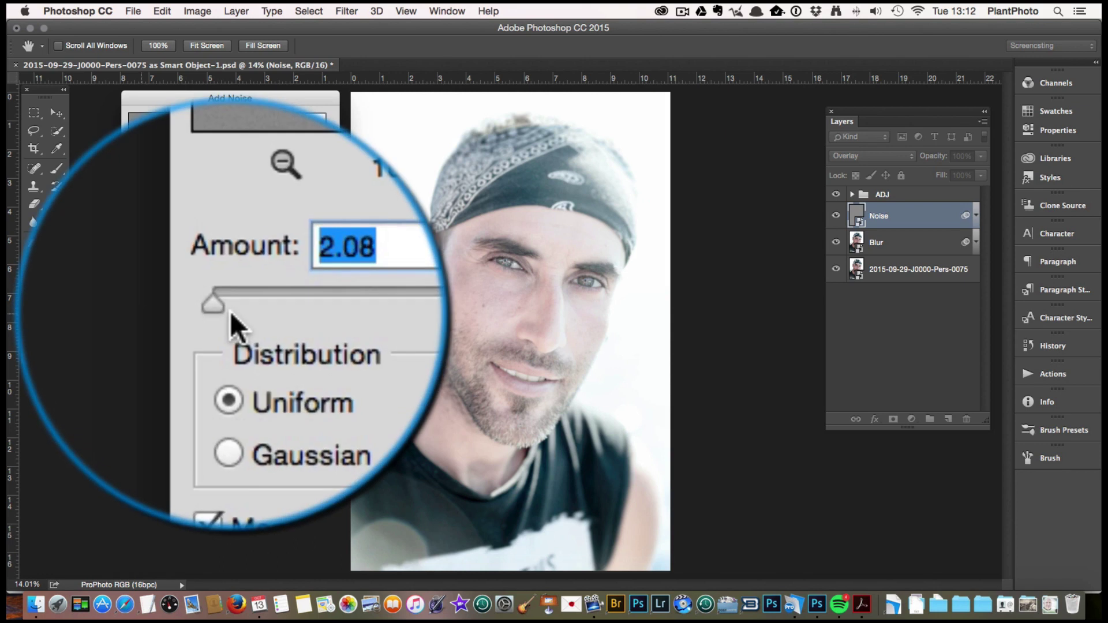
pyautogui.press('Up')
pyautogui.press('Up')
pyautogui.press('Up')
pyautogui.press('Up')
pyautogui.press('Up')
pyautogui.click(231, 292)
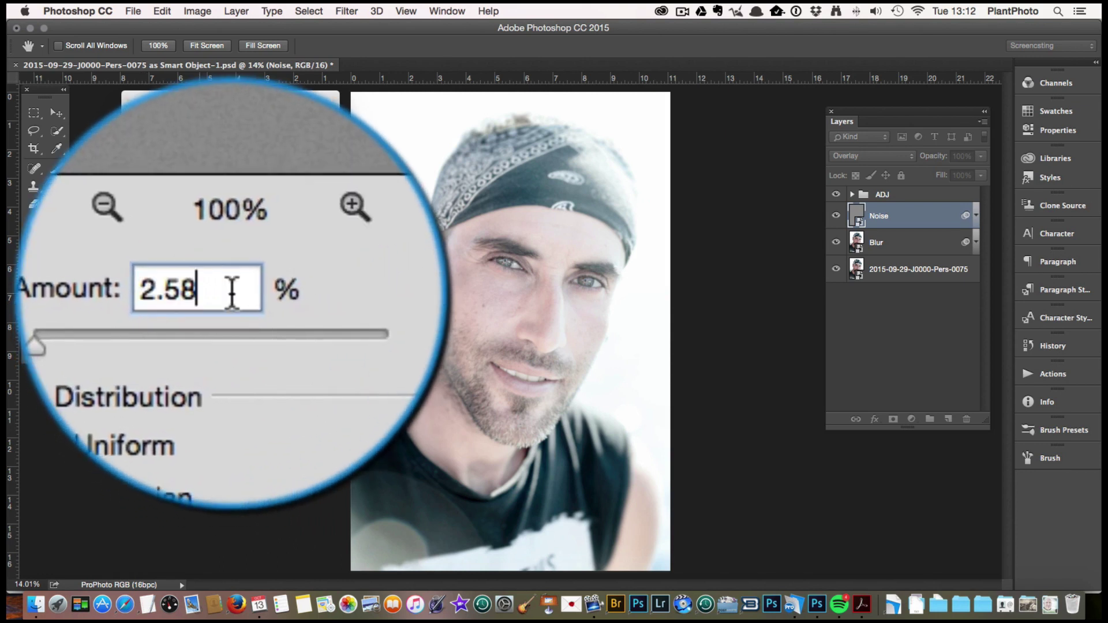
pyautogui.press('BackSpace')
pyautogui.write('0')
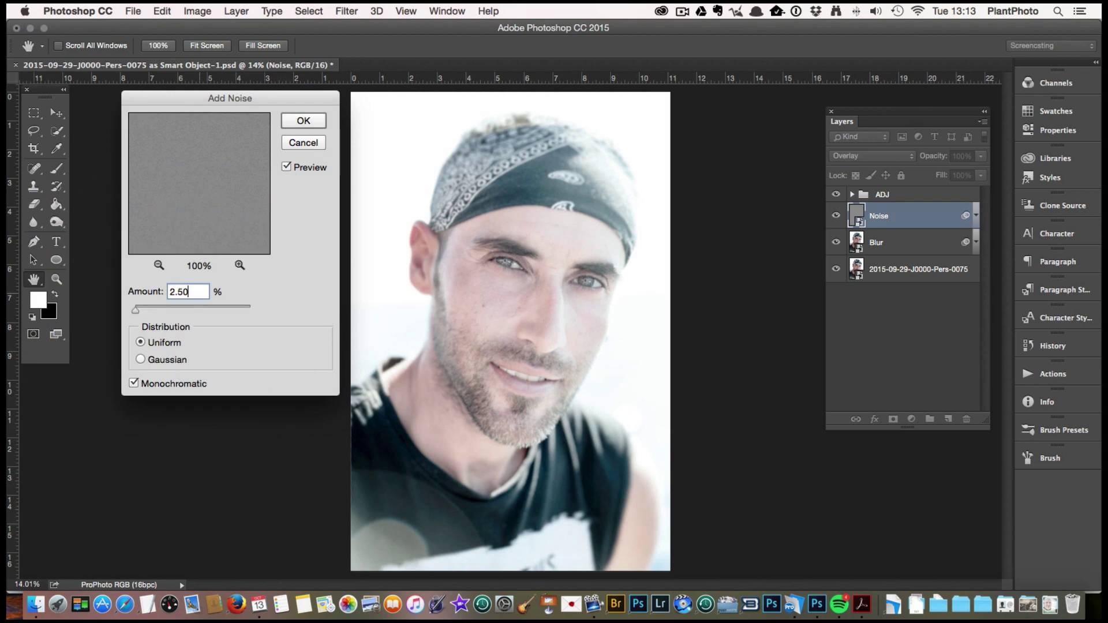
pyautogui.click(140, 360)
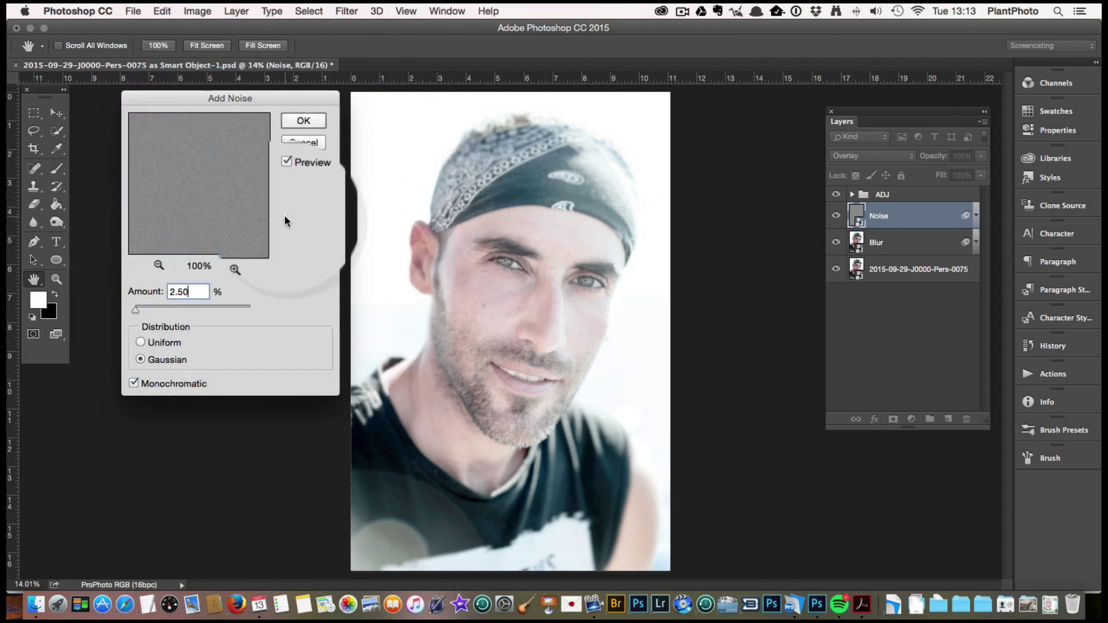
pyautogui.click(304, 121)
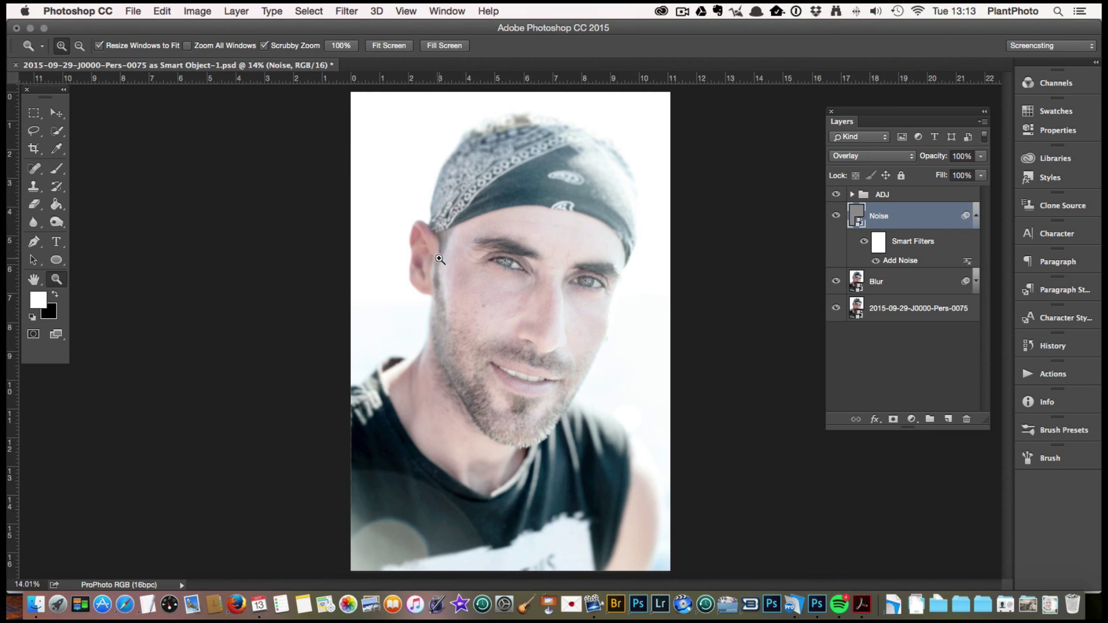
# Step: Compare the ear and cheek up close with and without the Noise layer
pyautogui.moveTo(418, 245); pyautogui.dragTo(479, 277)
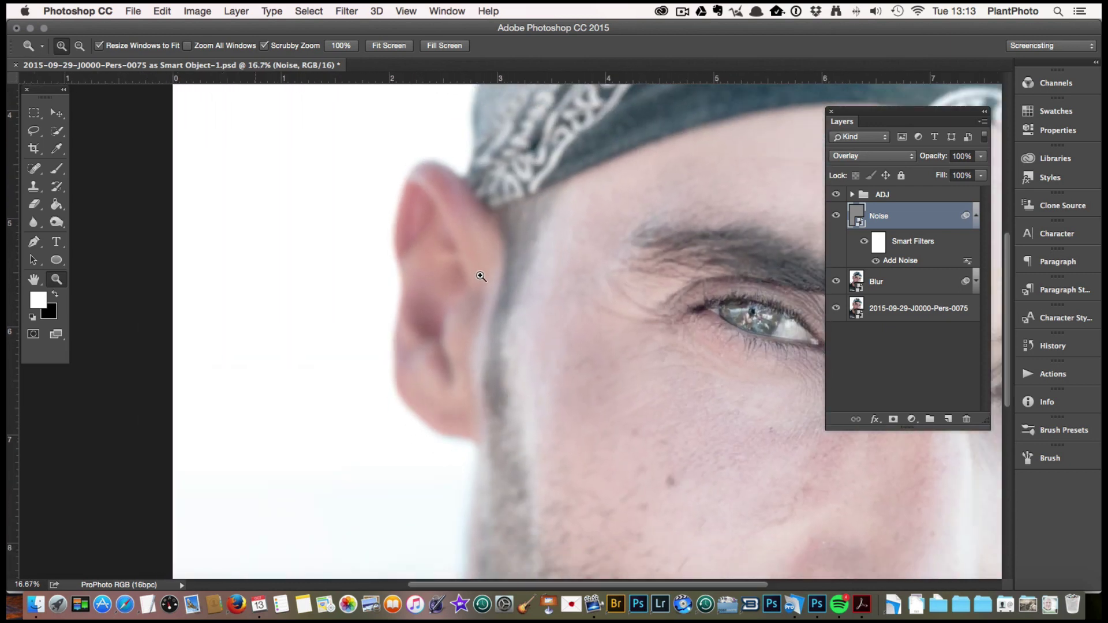
pyautogui.click(836, 217)
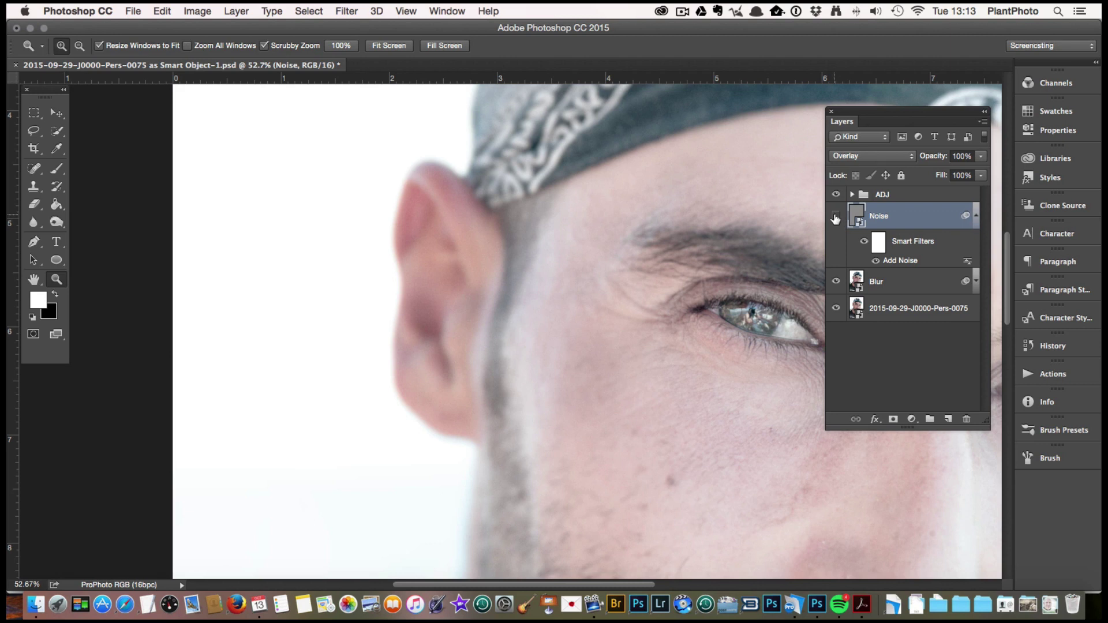
pyautogui.click(836, 219)
pyautogui.click(836, 219)
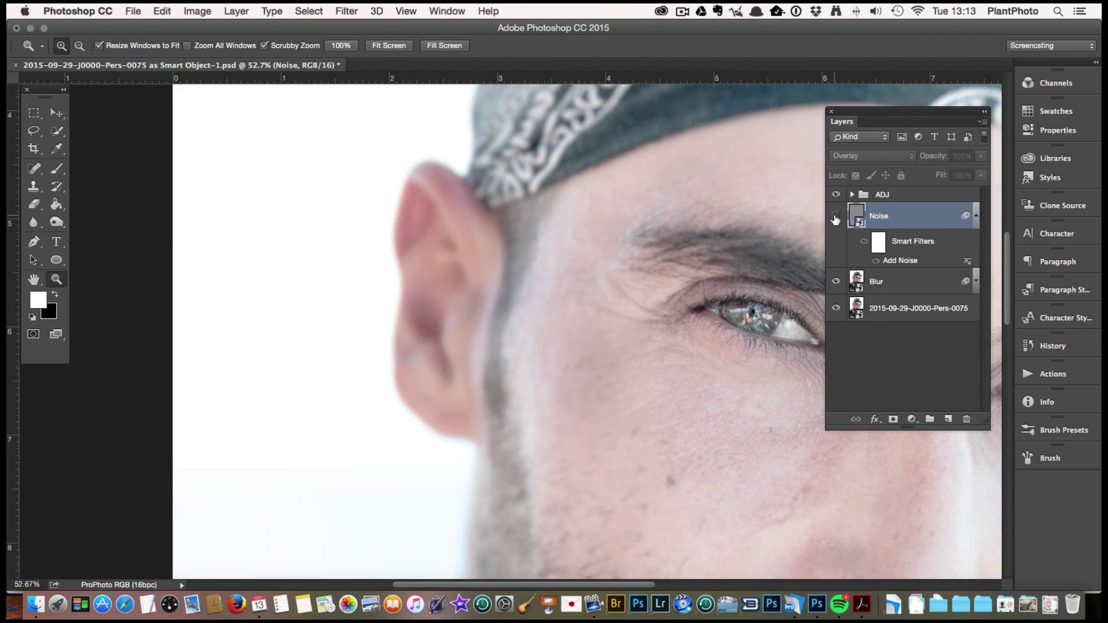
pyautogui.click(836, 221)
pyautogui.click(836, 221)
pyautogui.click(836, 219)
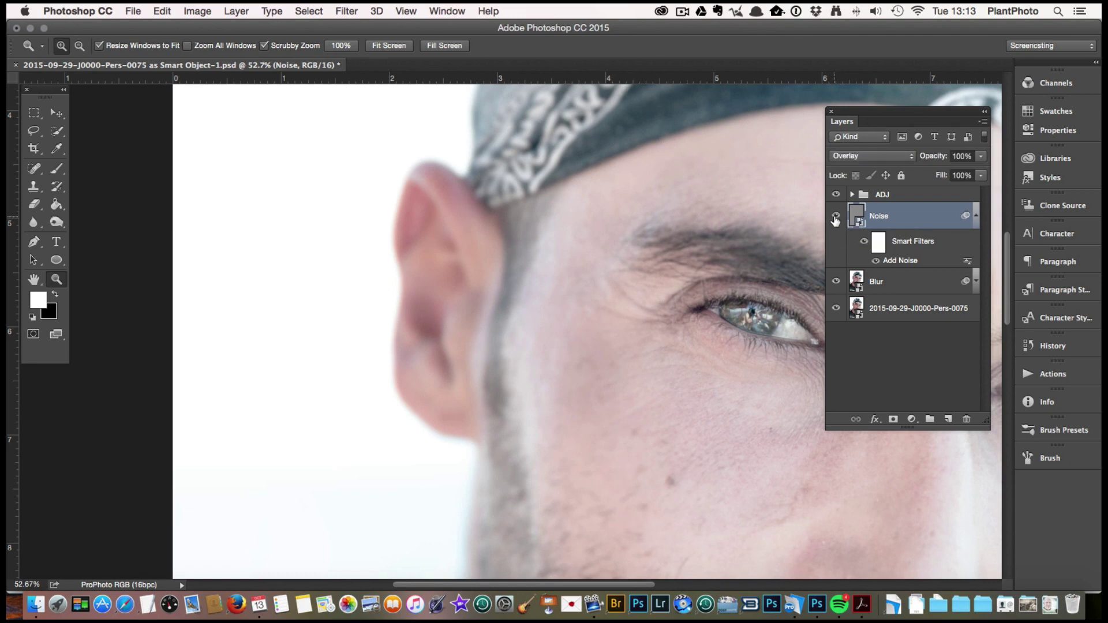
# Step: Apply a Gaussian Blur with a 0.5 pixel radius to the Noise layer to soften the grain
pyautogui.moveTo(628, 387); pyautogui.dragTo(524, 250)
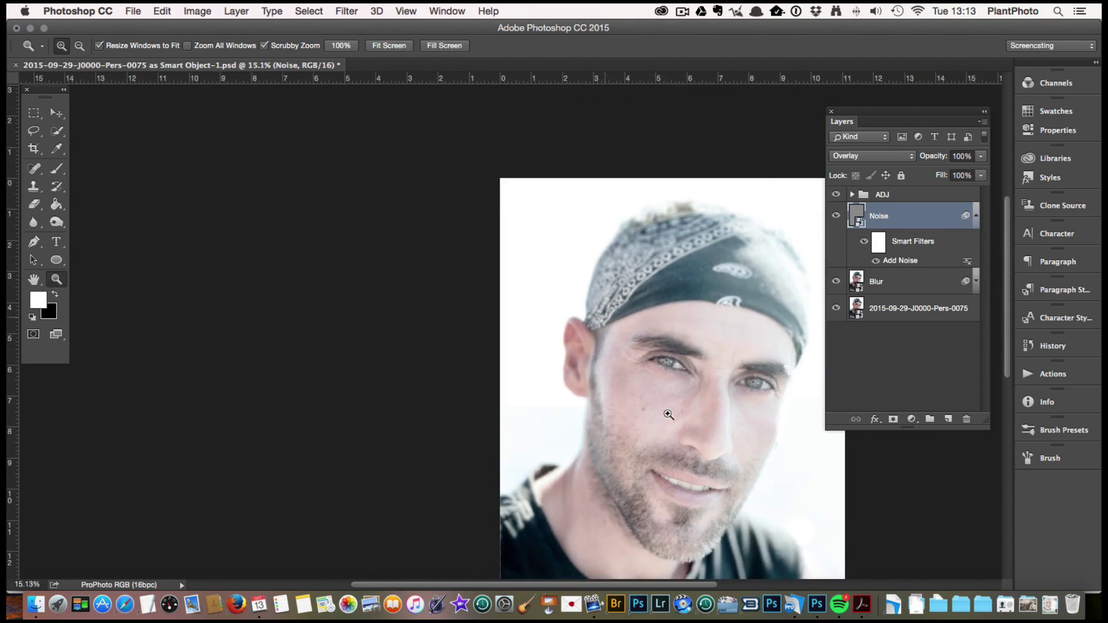
pyautogui.click(744, 439)
pyautogui.click(748, 441)
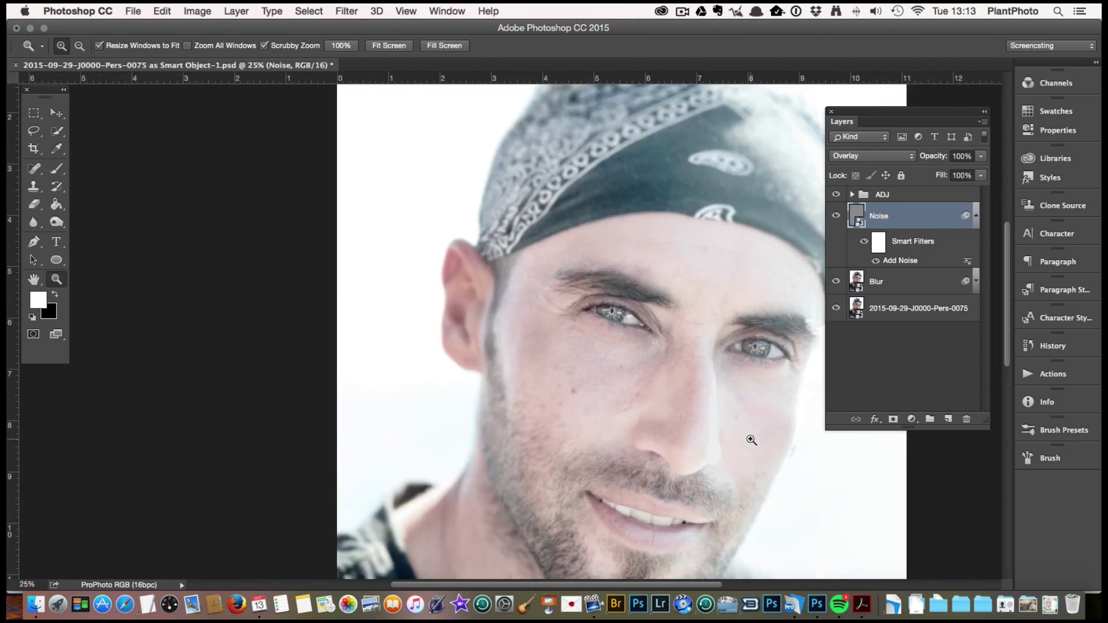
pyautogui.click(348, 11)
pyautogui.moveTo(418, 228)
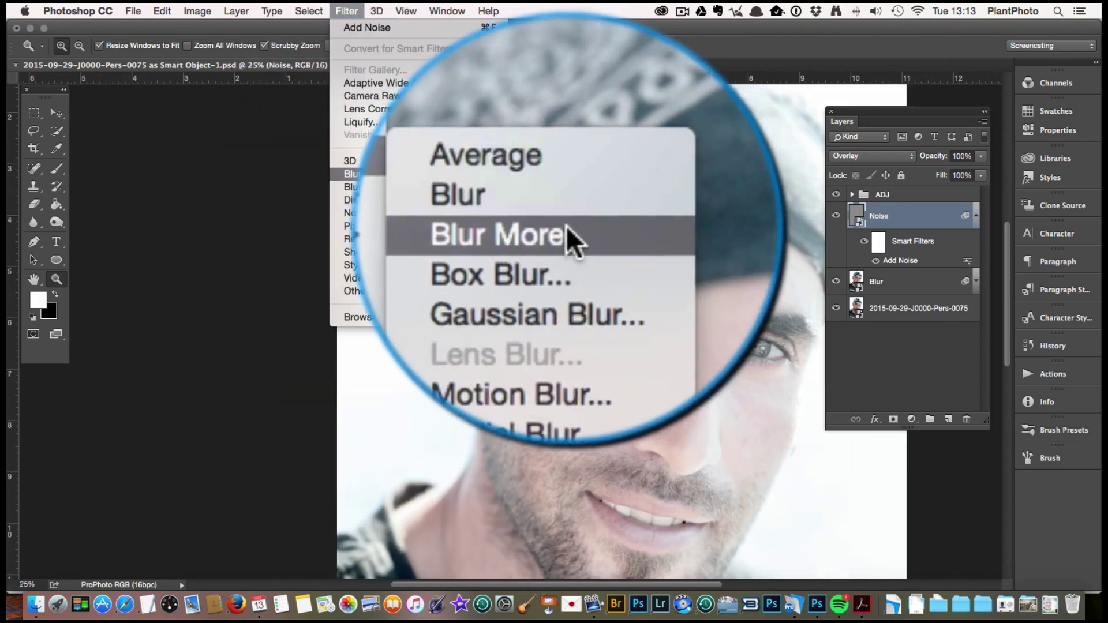
pyautogui.click(556, 231)
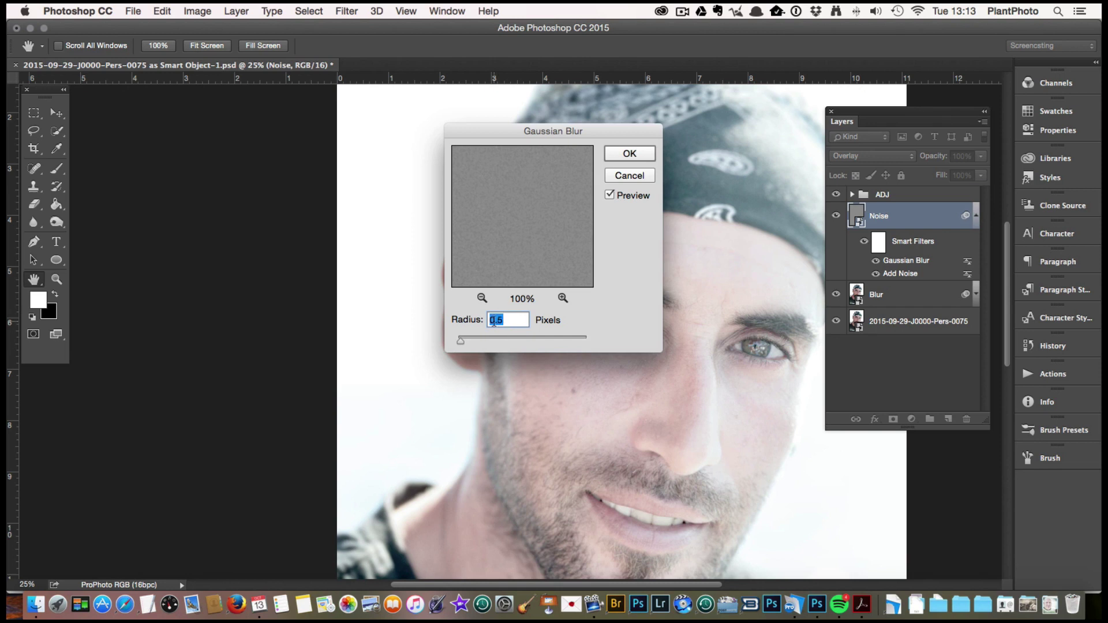
pyautogui.click(635, 153)
# Step: Check the softened grain around the ear by hiding and showing the Noise layer, and return to the whole portrait
pyautogui.press('z')
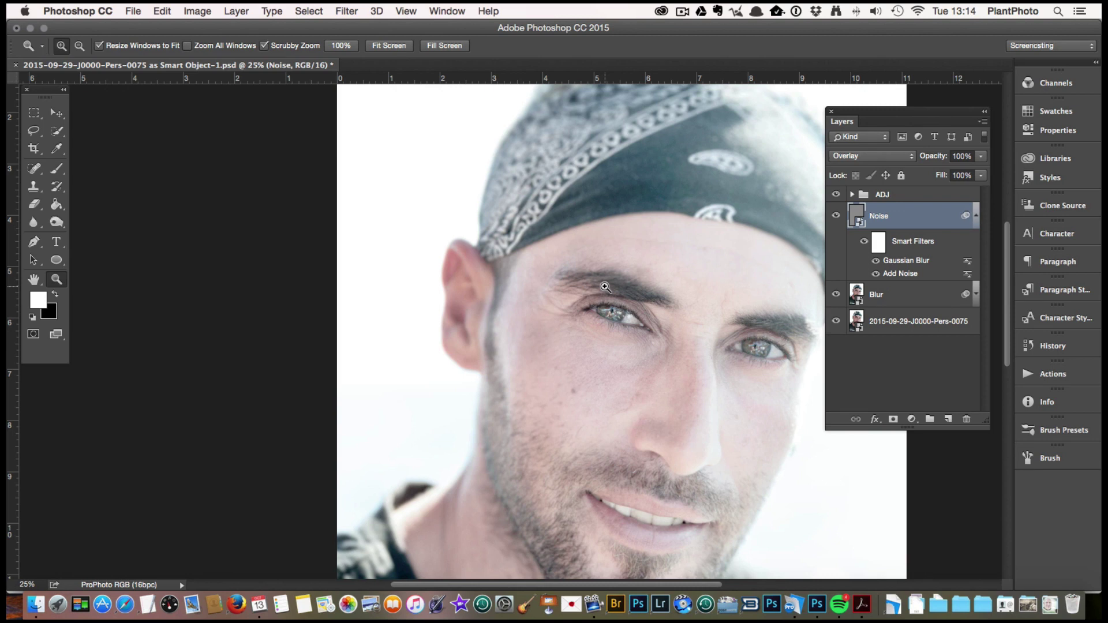
pyautogui.click(836, 216)
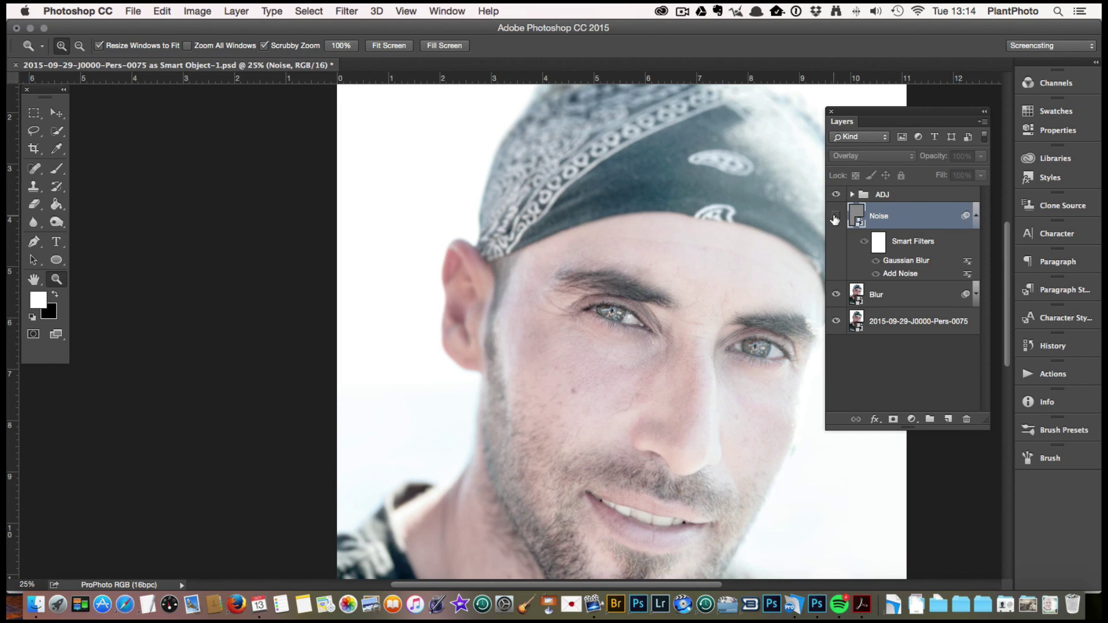
pyautogui.click(459, 295)
pyautogui.click(459, 295)
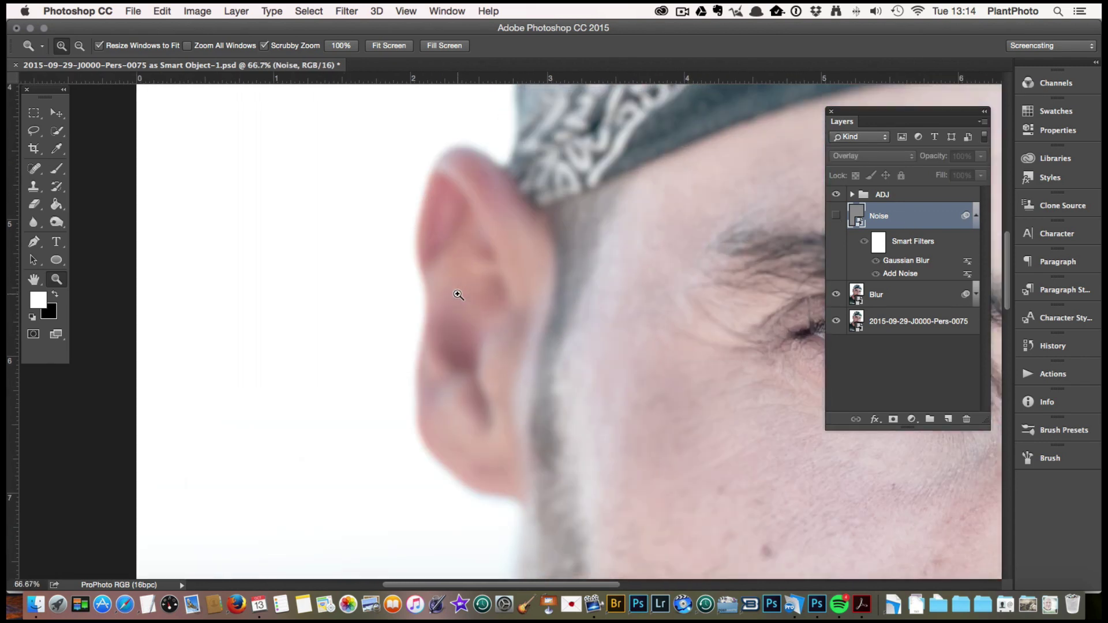
pyautogui.click(836, 216)
pyautogui.click(836, 217)
pyautogui.click(836, 217)
pyautogui.click(836, 217)
pyautogui.click(836, 216)
pyautogui.click(835, 217)
pyautogui.click(836, 217)
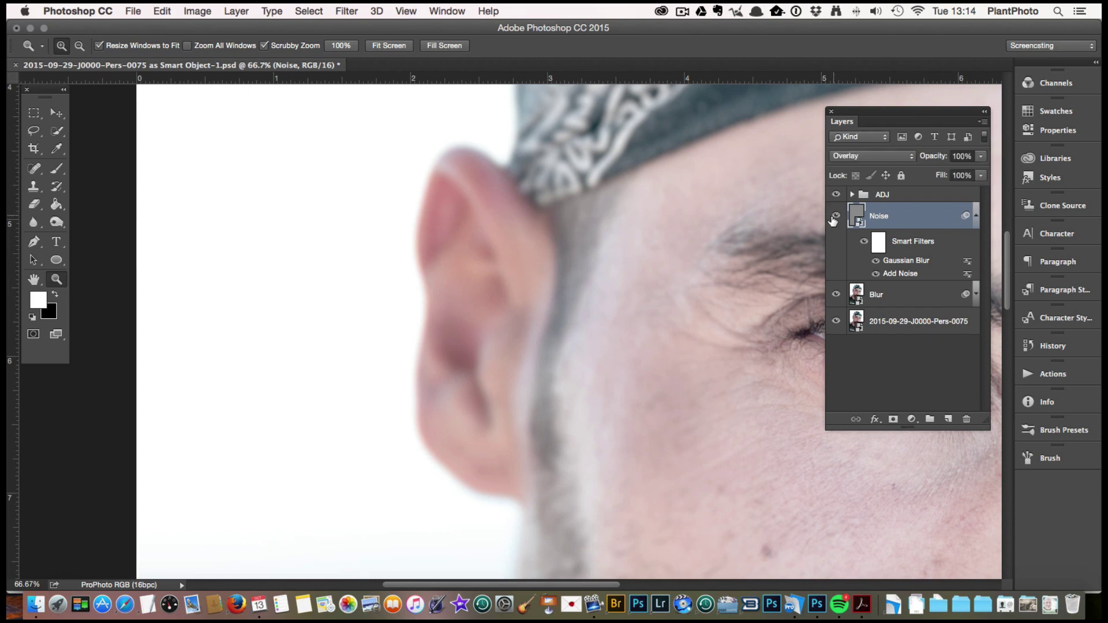
pyautogui.rightClick(717, 234)
pyautogui.click(726, 255)
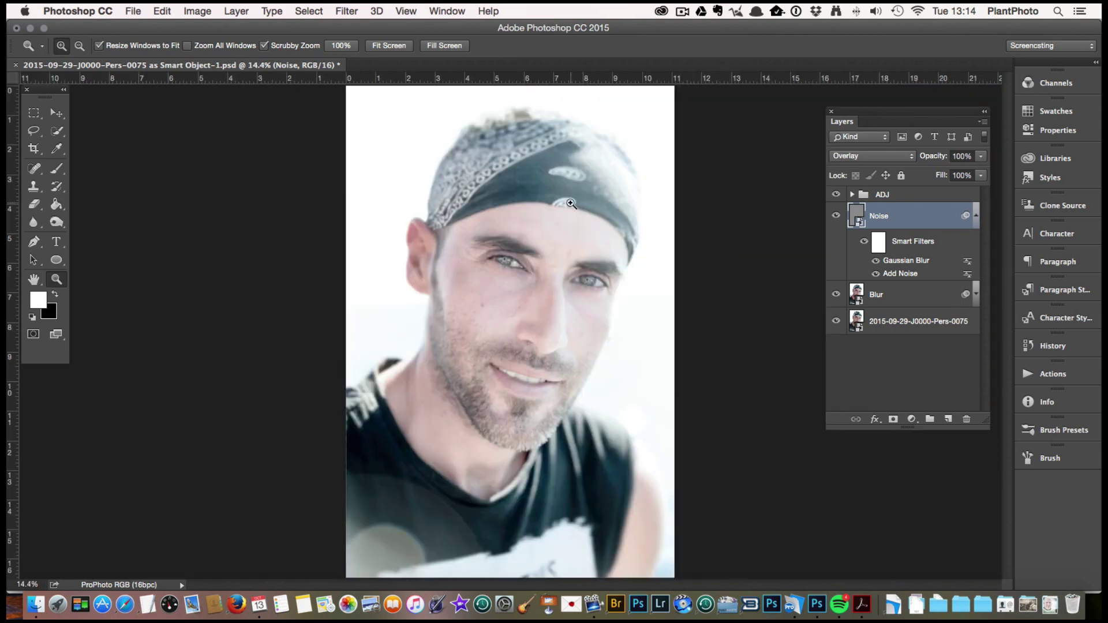
pyautogui.click(352, 11)
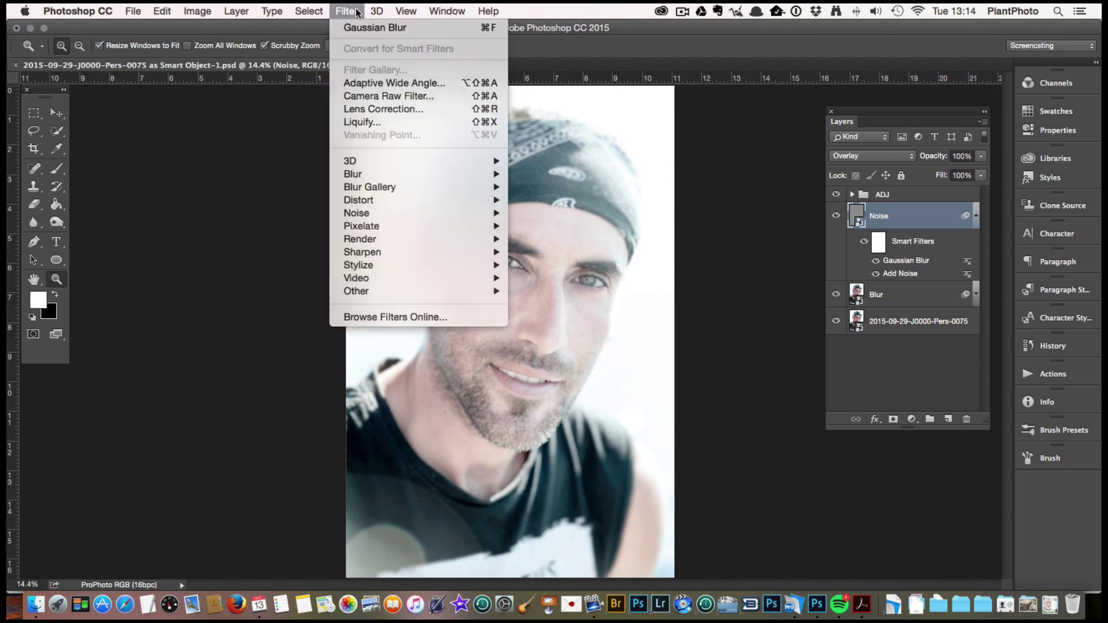
pyautogui.moveTo(387, 188)
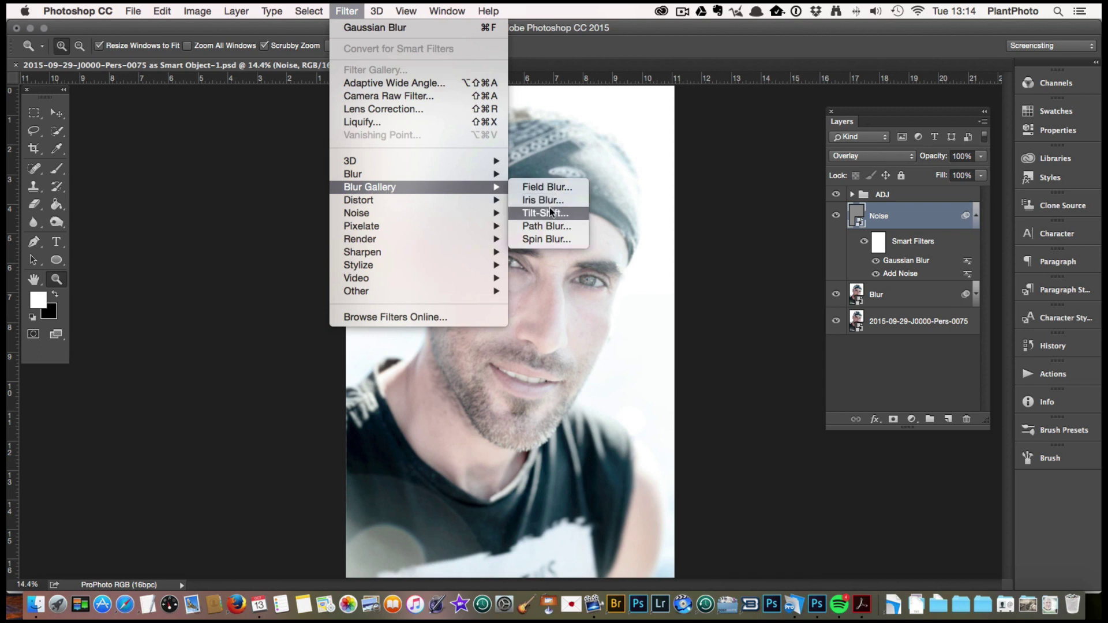
pyautogui.click(894, 212)
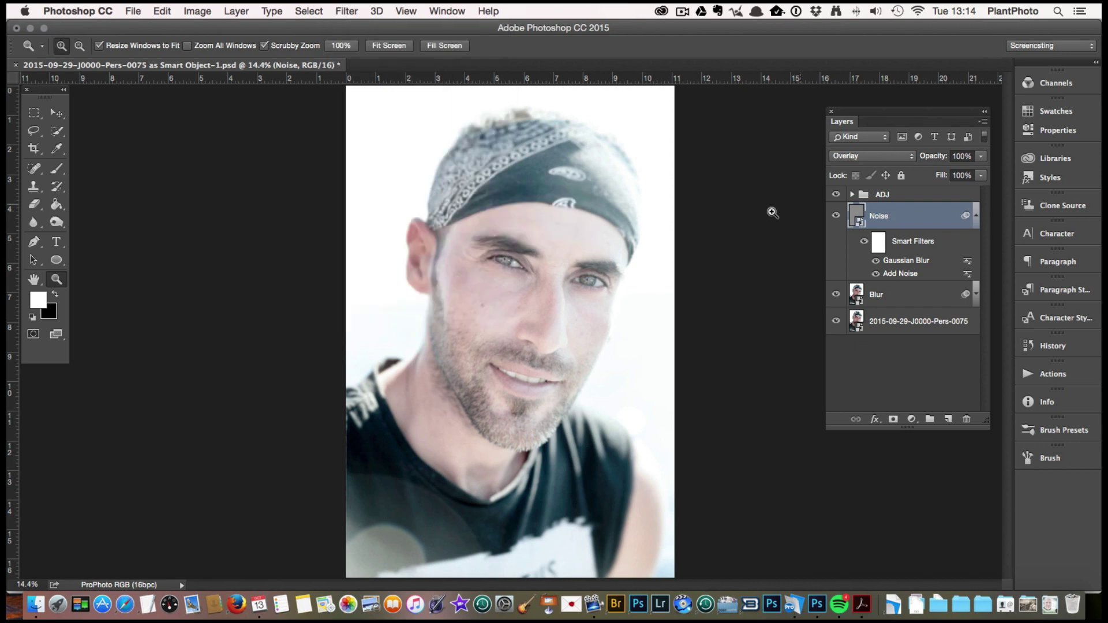